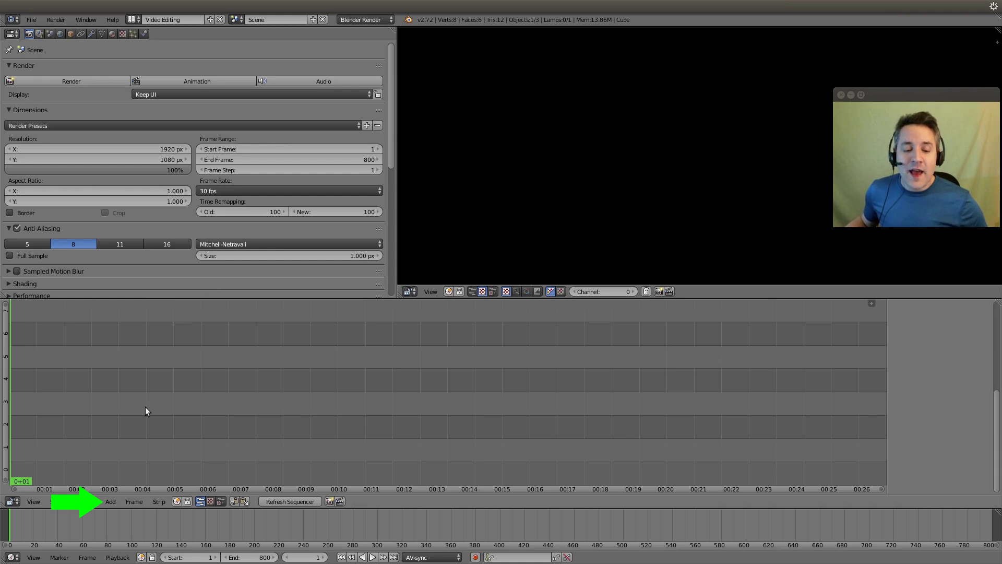
# - Add the wedding photo jpg to the sequencer as an image strip
pyautogui.click(108, 503)
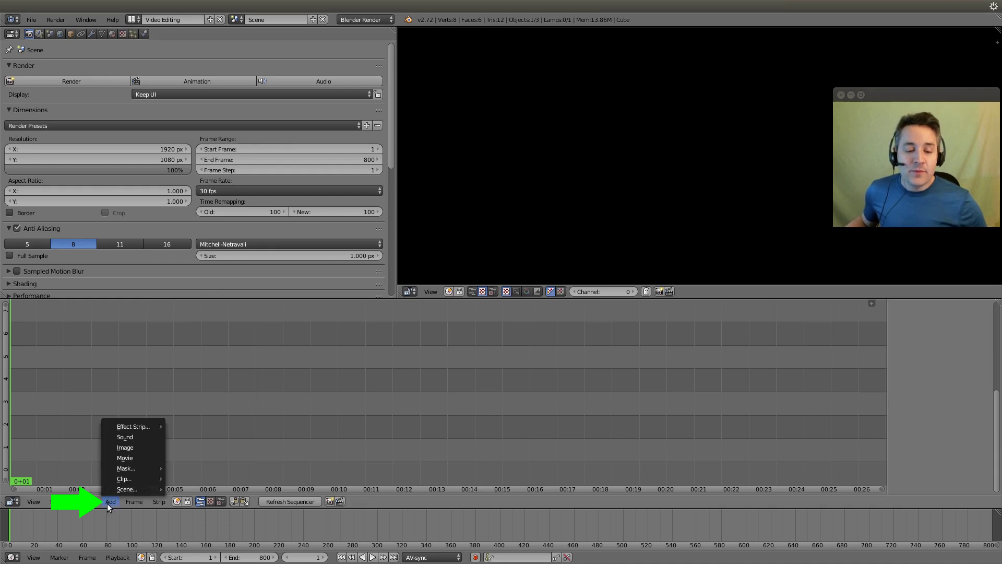
pyautogui.click(110, 449)
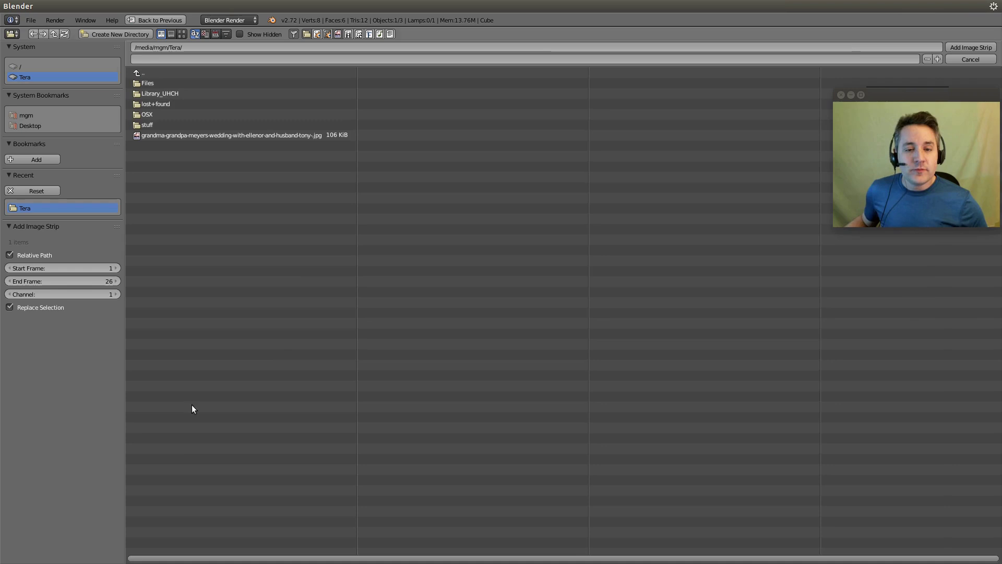
pyautogui.click(250, 135)
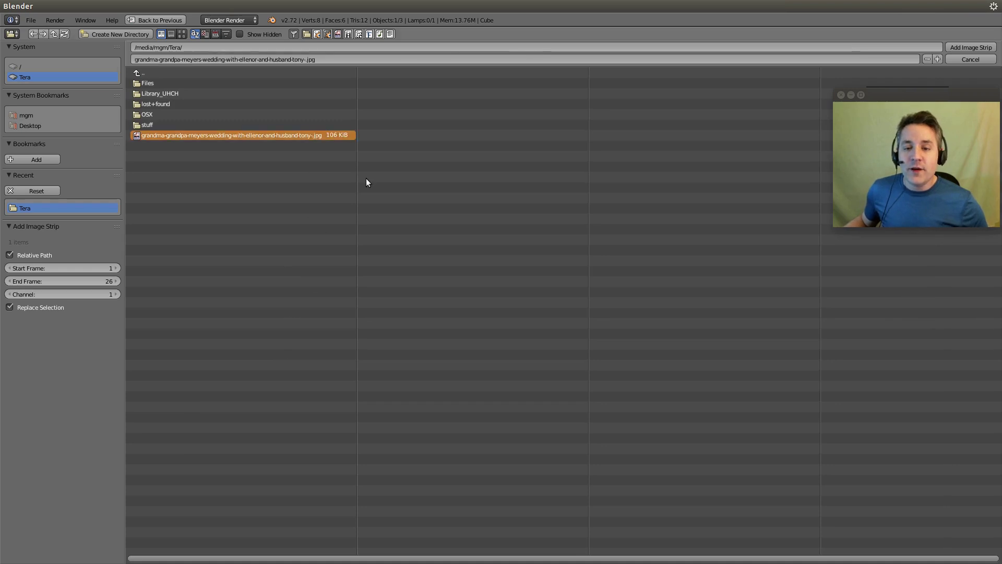
pyautogui.click(953, 48)
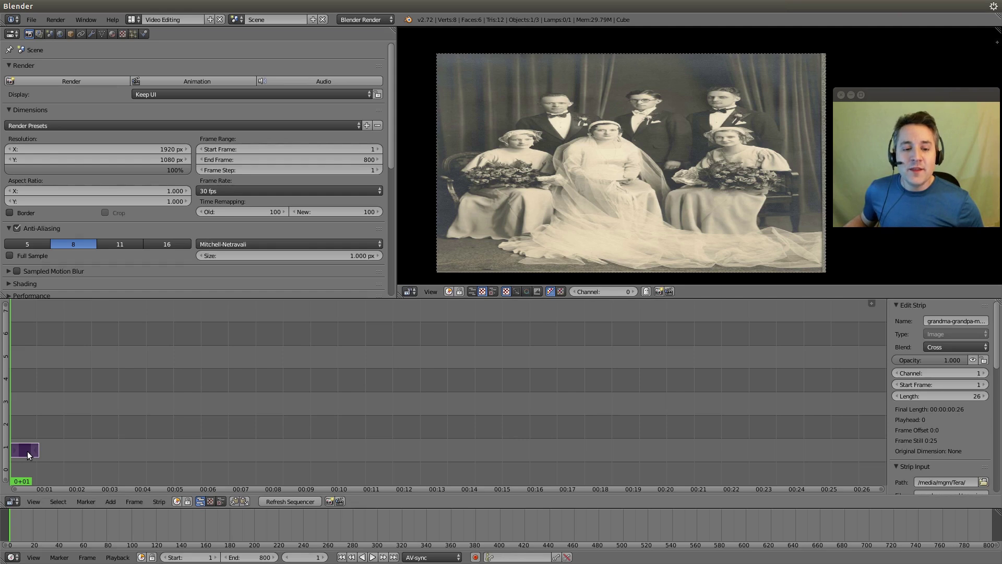
# - Enable Image Offset so the photo previews at its original proportions
pyautogui.scroll(-4, 928, 349)
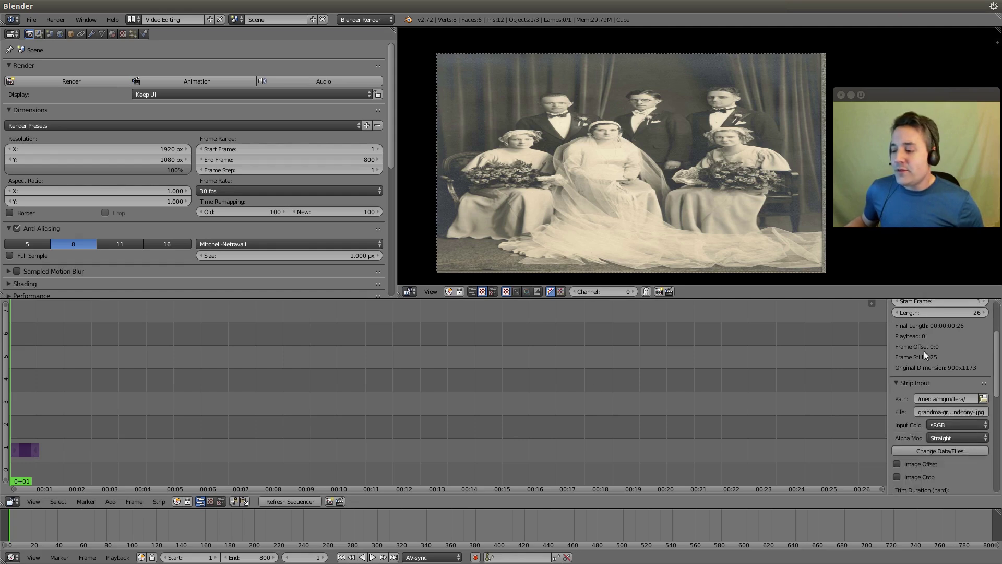
pyautogui.scroll(-4, 923, 352)
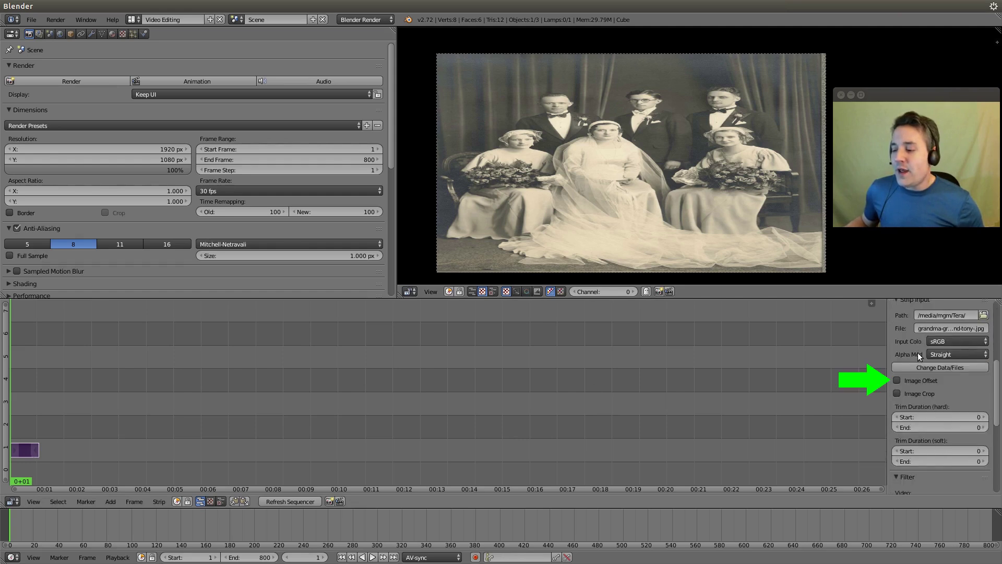
pyautogui.click(896, 380)
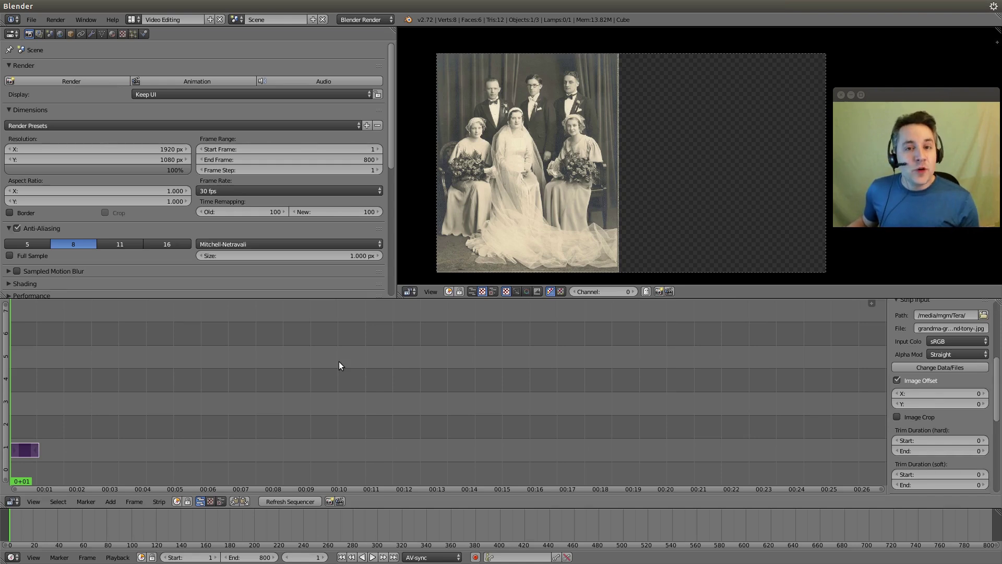
pyautogui.click(393, 31)
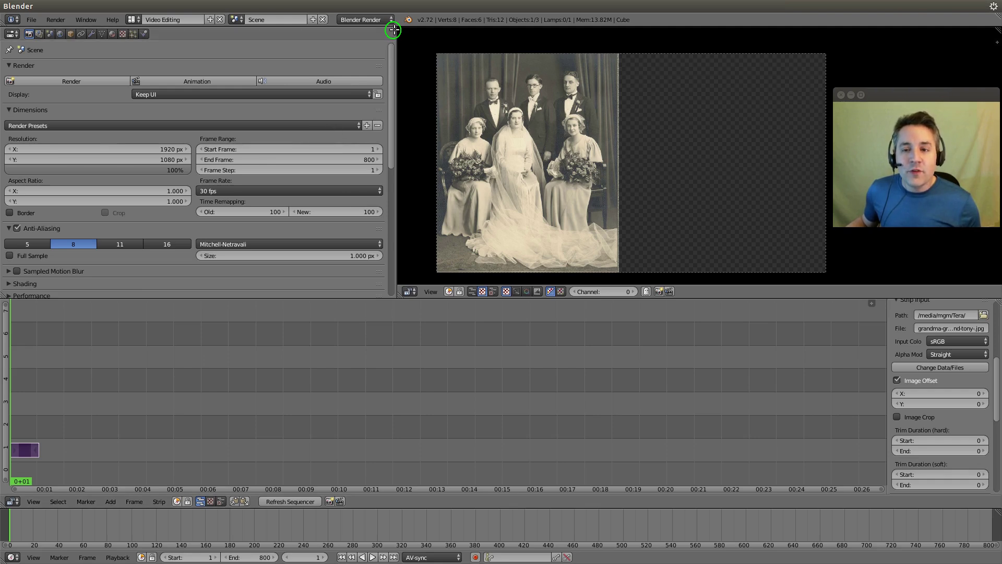
# - Split the properties area into a Dope Sheet and a Graph Editor, framing the graph
pyautogui.moveTo(394, 28); pyautogui.dragTo(174, 39)
pyautogui.click(12, 34)
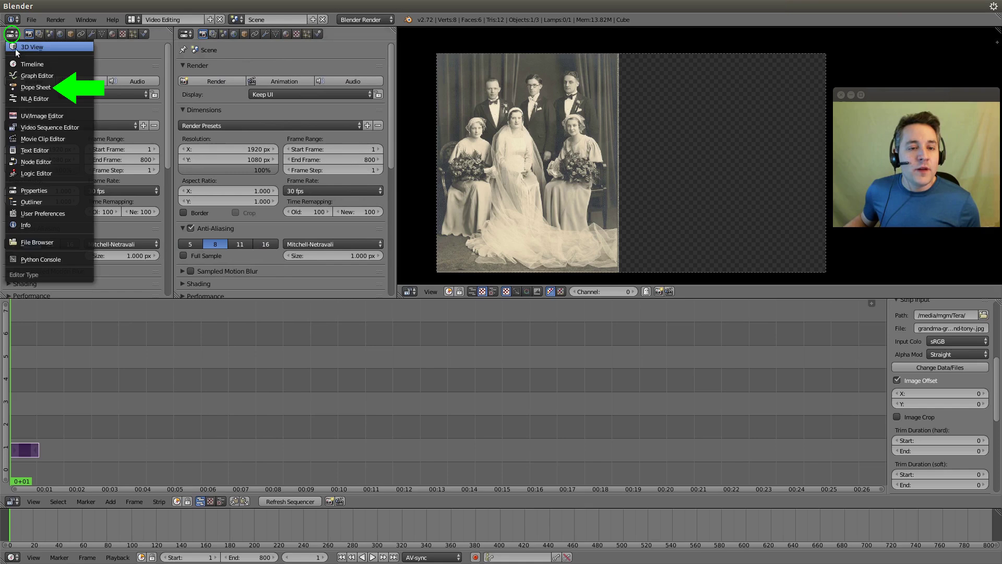
pyautogui.click(30, 83)
pyautogui.click(185, 34)
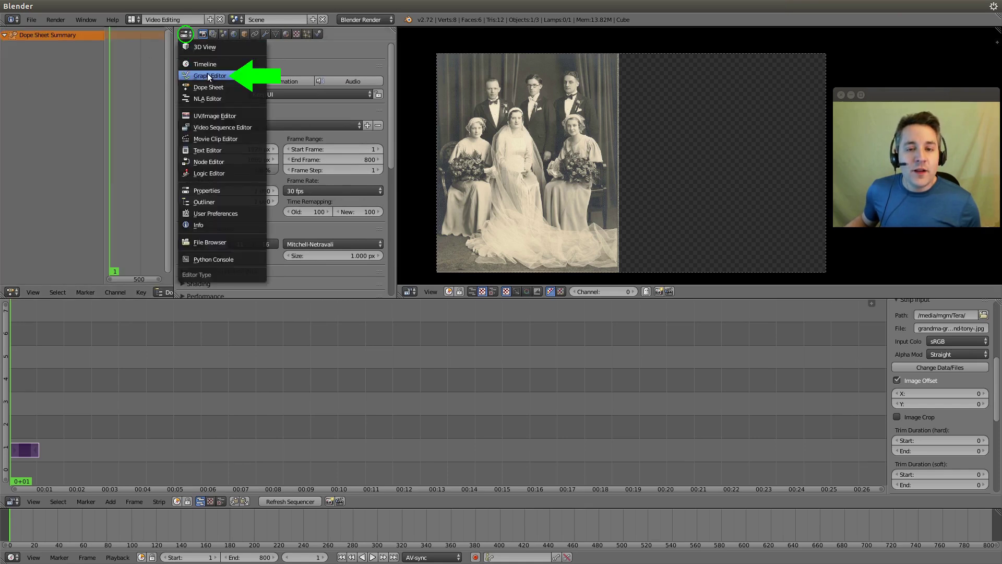
pyautogui.click(208, 76)
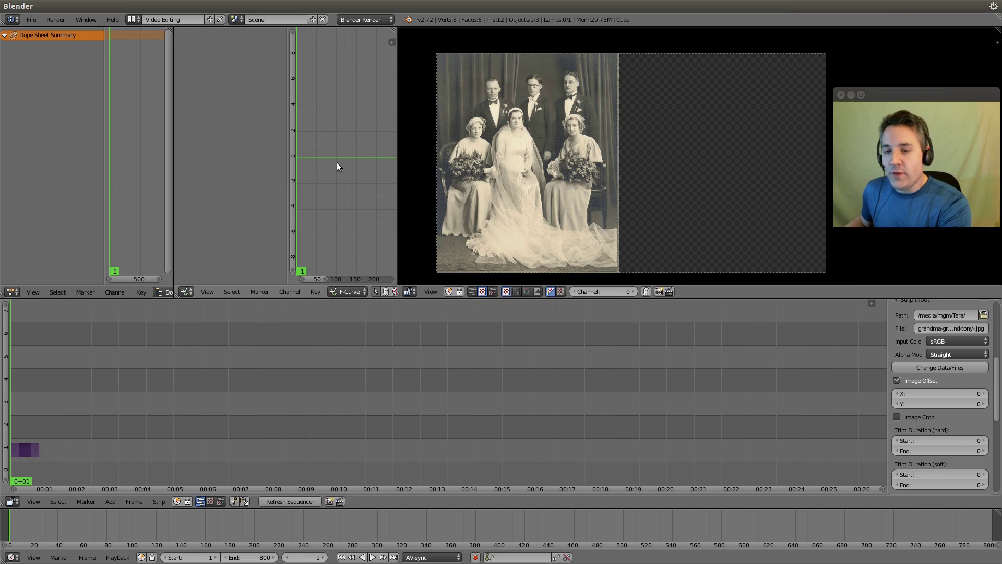
pyautogui.press('Home')
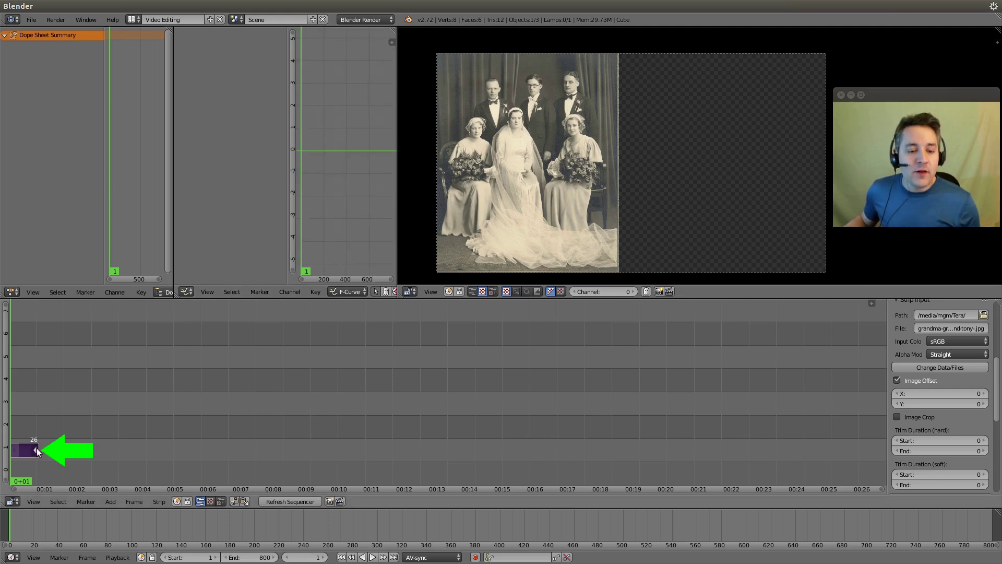
# - Extend the photo strip to frame 778 and add a Transform effect strip over it
pyautogui.moveTo(37, 452); pyautogui.dragTo(860, 454, button='right')
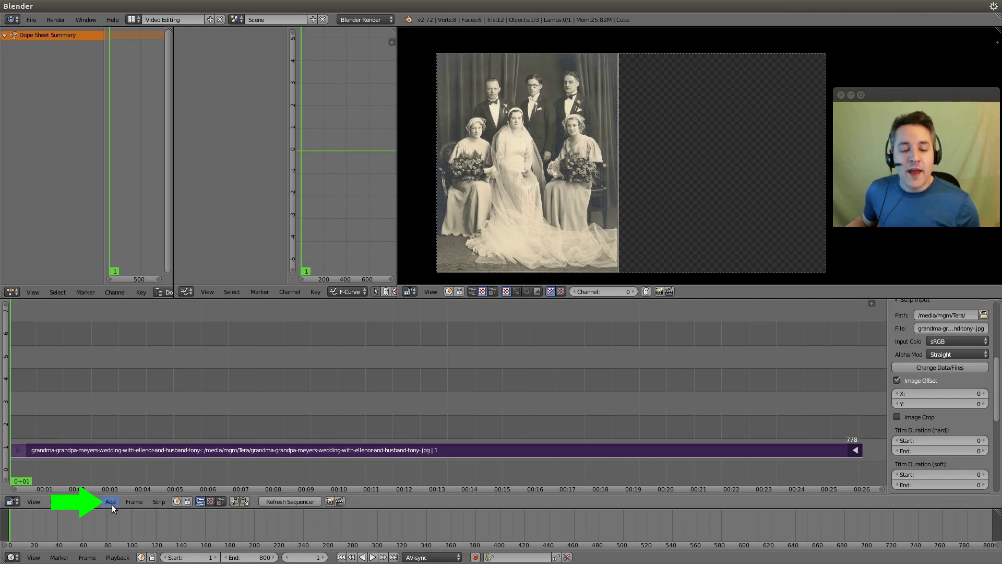
pyautogui.click(112, 504)
pyautogui.moveTo(132, 426)
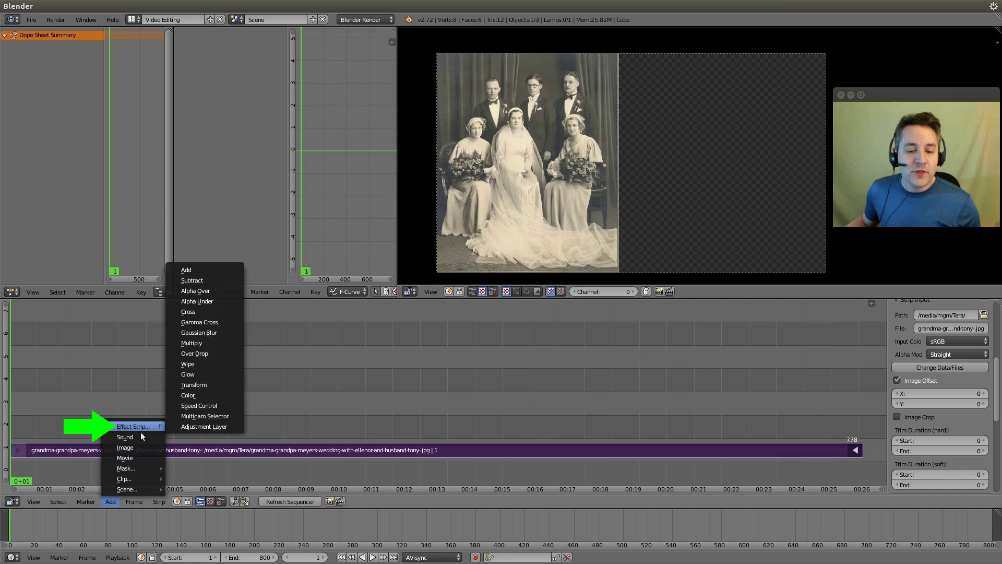
pyautogui.click(230, 384)
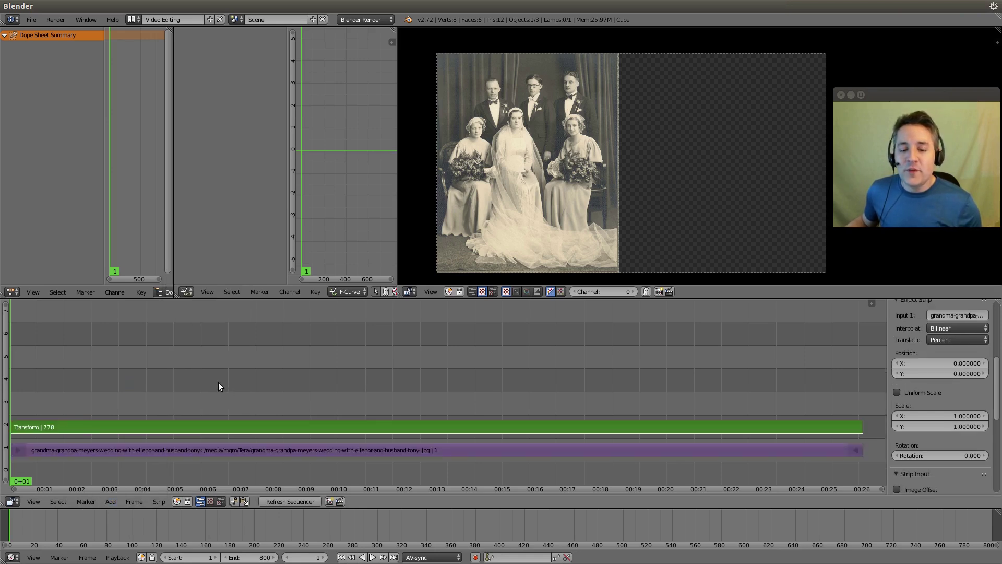
# - Mute the original wedding photo strip
pyautogui.click(219, 449)
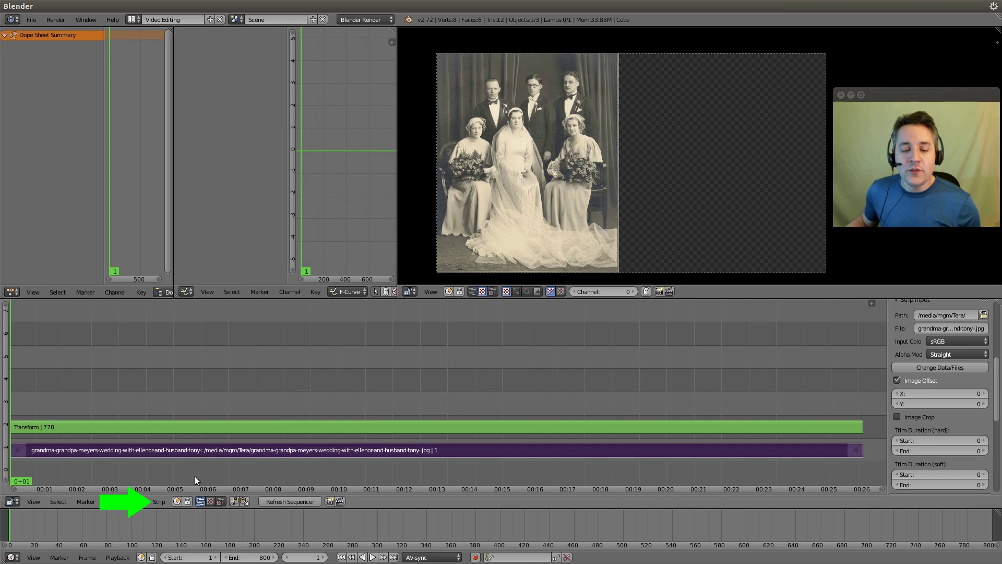
pyautogui.click(152, 501)
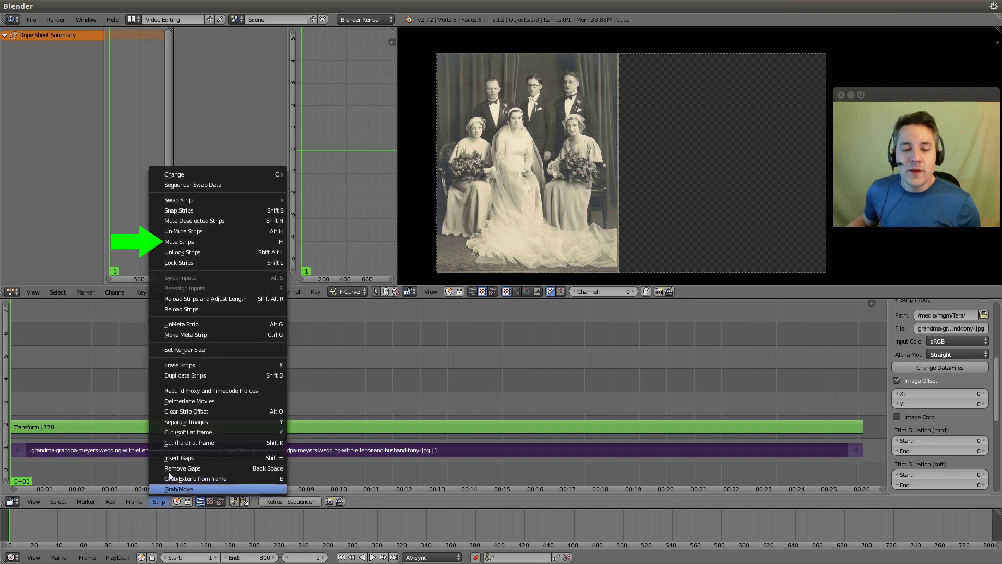
pyautogui.click(187, 242)
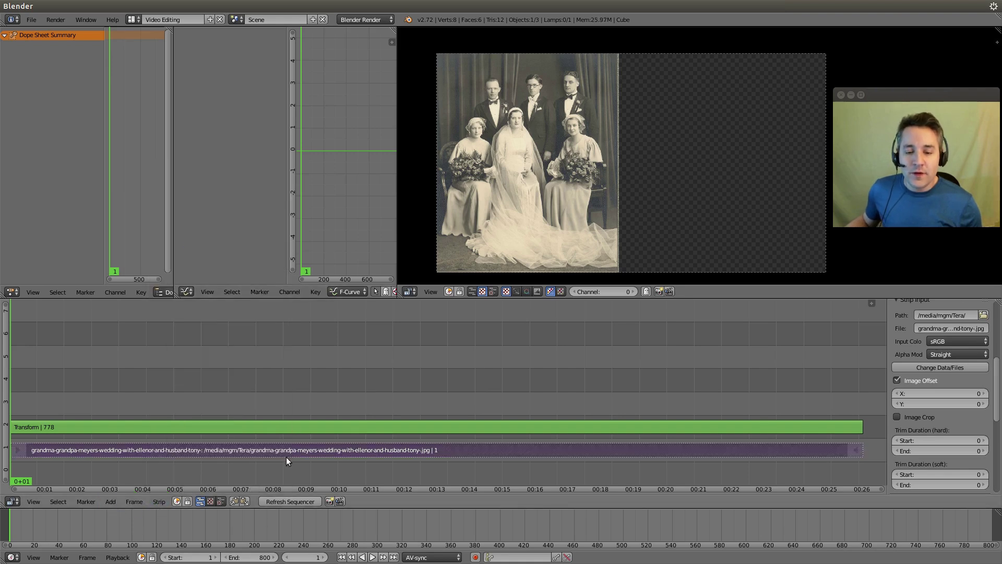
pyautogui.click(262, 426)
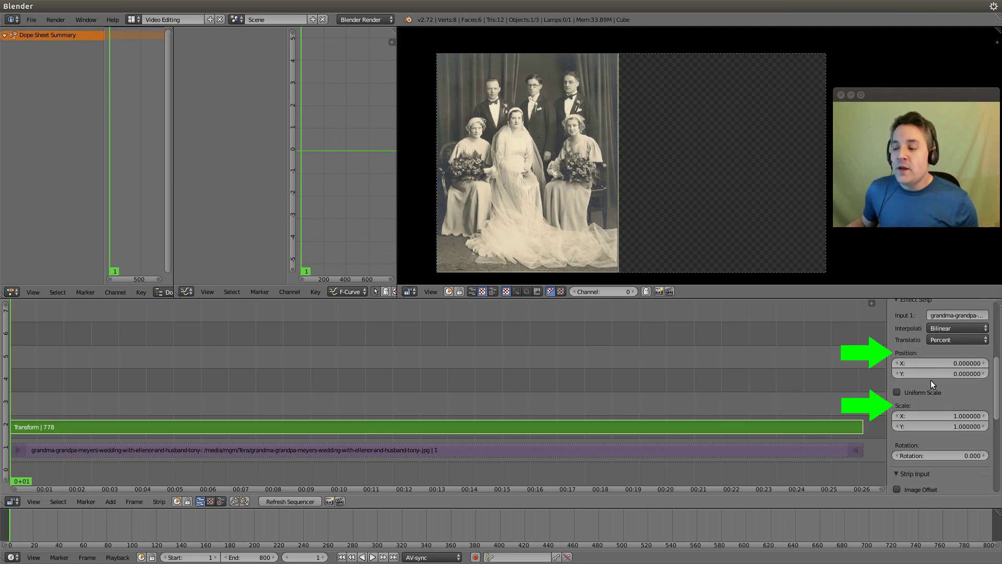
# - Make the Transform scale uniform at 2.95 with Position X about 77.94
pyautogui.click(899, 392)
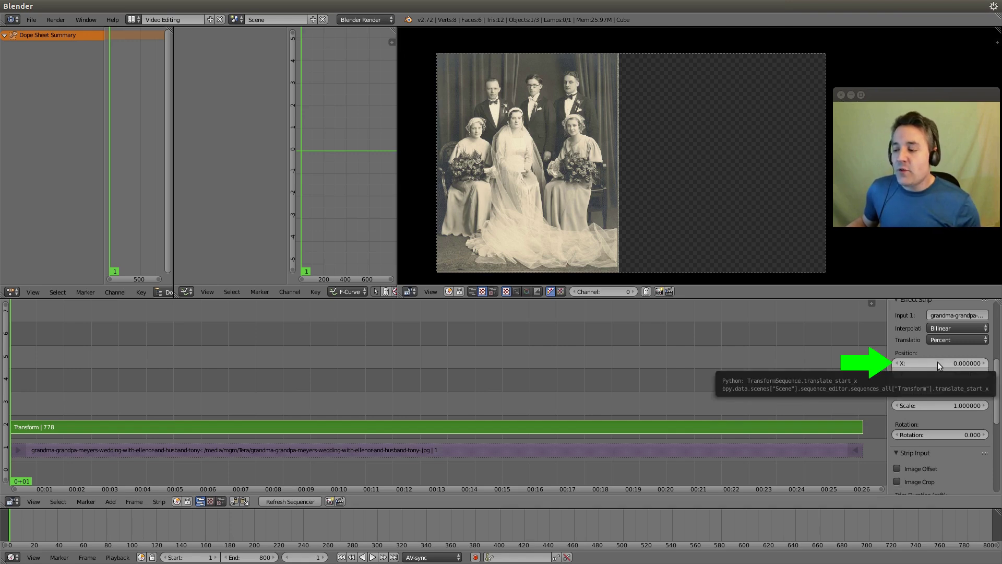
pyautogui.moveTo(937, 363); pyautogui.dragTo(981, 363)
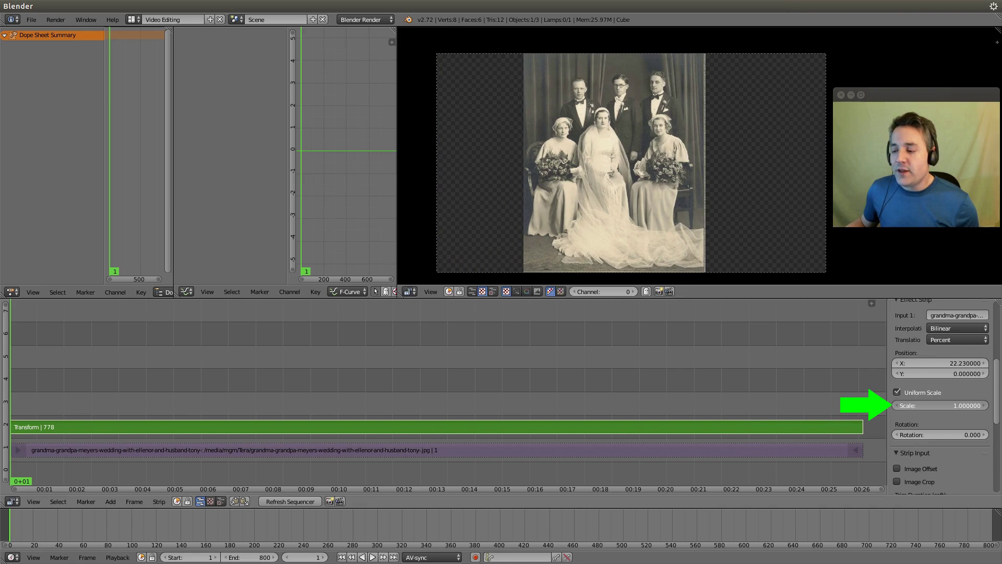
pyautogui.moveTo(935, 406); pyautogui.dragTo(966, 405)
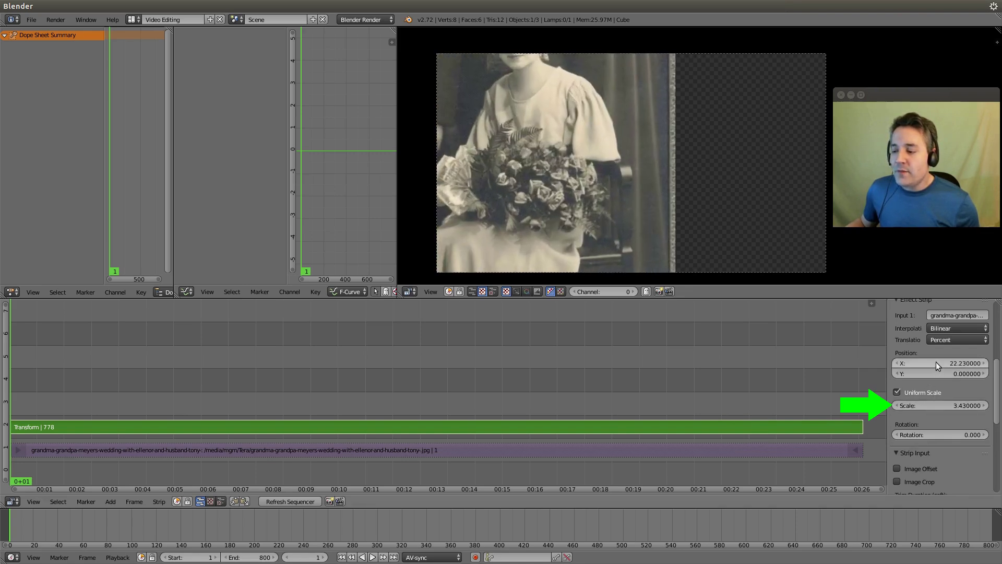
pyautogui.moveTo(939, 360)
pyautogui.mouseDown()
pyautogui.moveTo(977, 363)
pyautogui.moveTo(887, 373)
pyautogui.mouseUp()
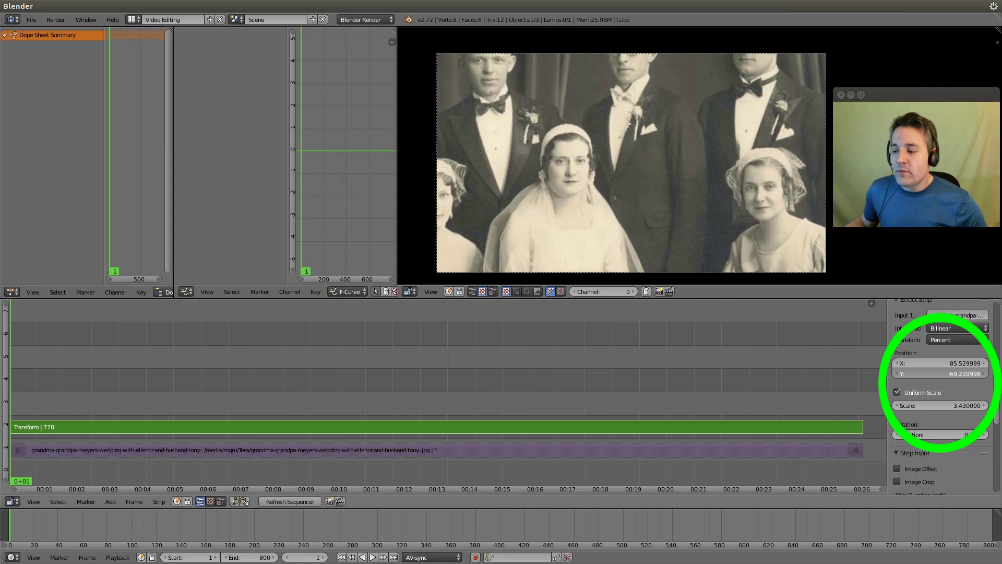
pyautogui.moveTo(919, 374); pyautogui.dragTo(911, 373)
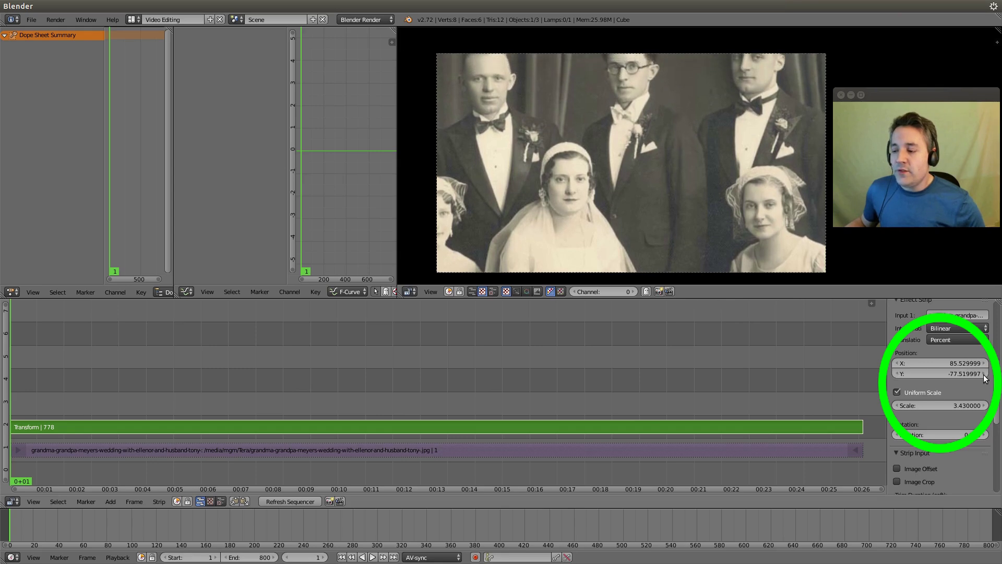
pyautogui.click(897, 406)
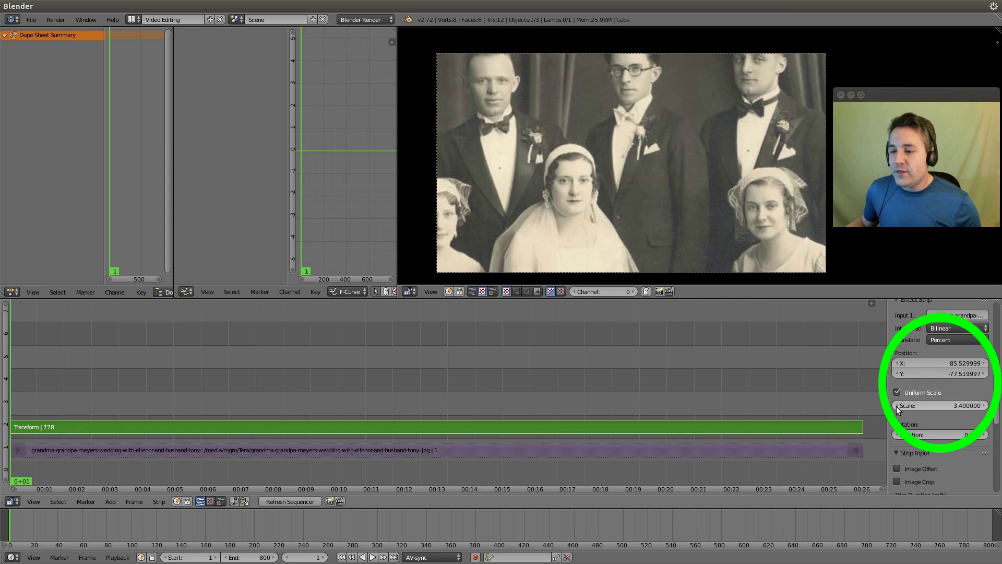
pyautogui.moveTo(897, 405); pyautogui.dragTo(887, 406)
pyautogui.moveTo(935, 363)
pyautogui.mouseDown()
pyautogui.moveTo(909, 364)
pyautogui.moveTo(945, 374)
pyautogui.mouseUp()
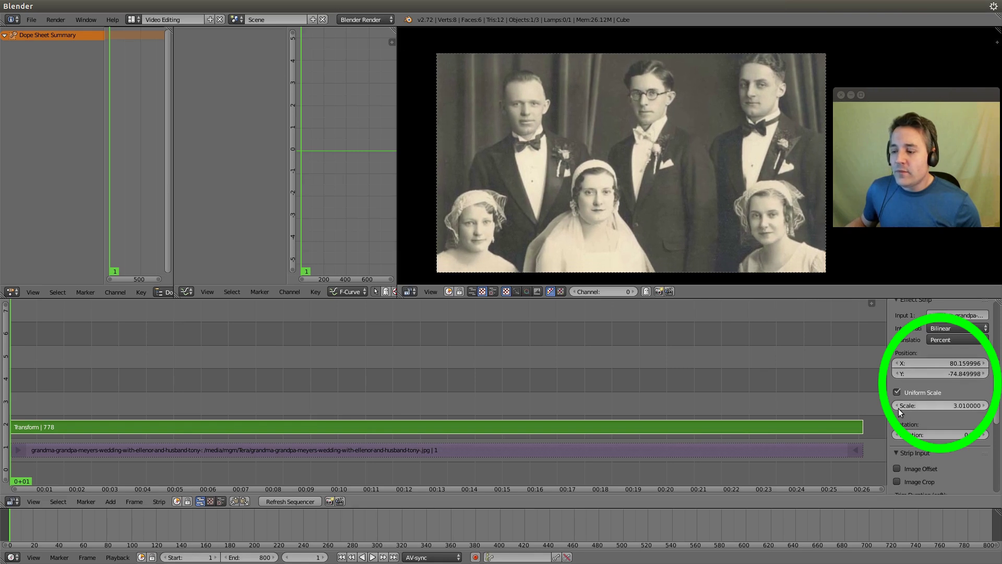
pyautogui.moveTo(899, 408); pyautogui.dragTo(888, 408)
pyautogui.moveTo(935, 363); pyautogui.dragTo(922, 363)
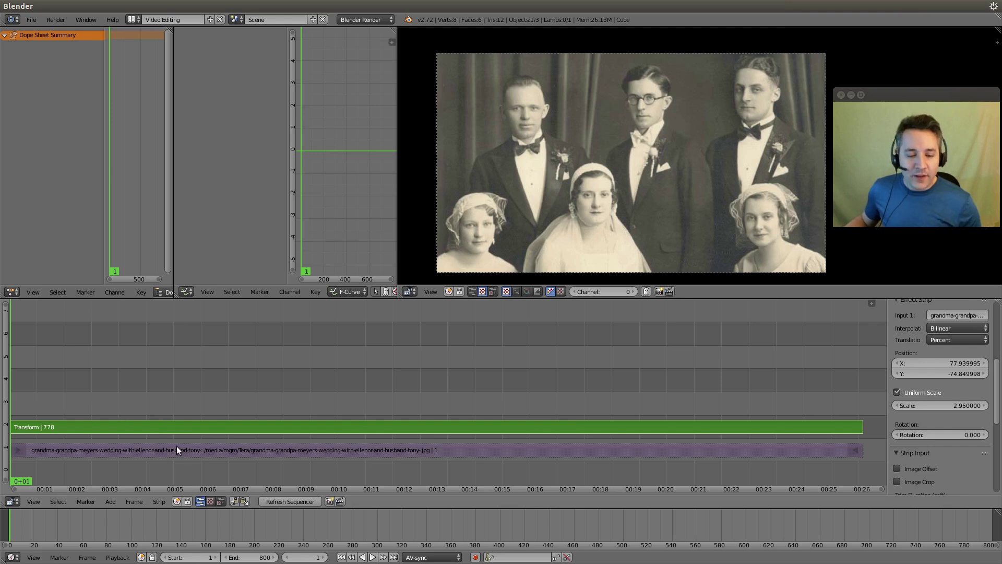
# - At frame 150, keyframe the photo's Position X, Position Y and Scale
pyautogui.click(174, 419)
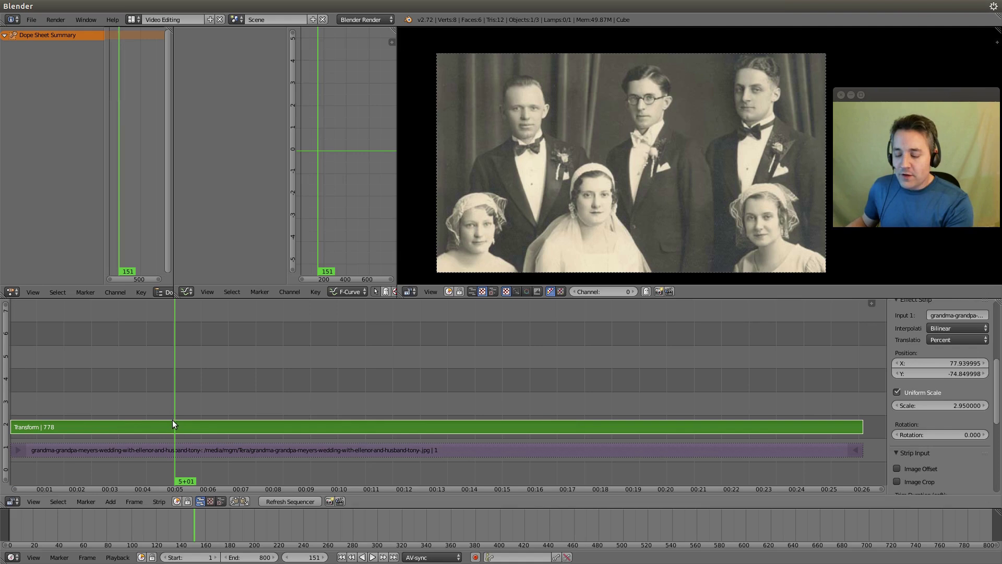
pyautogui.press('Left')
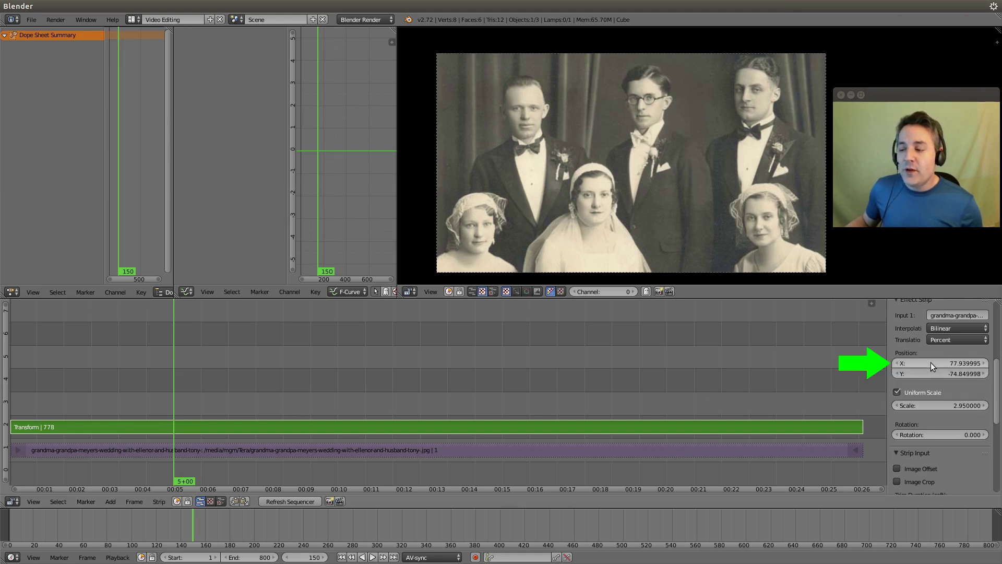
pyautogui.press('i')
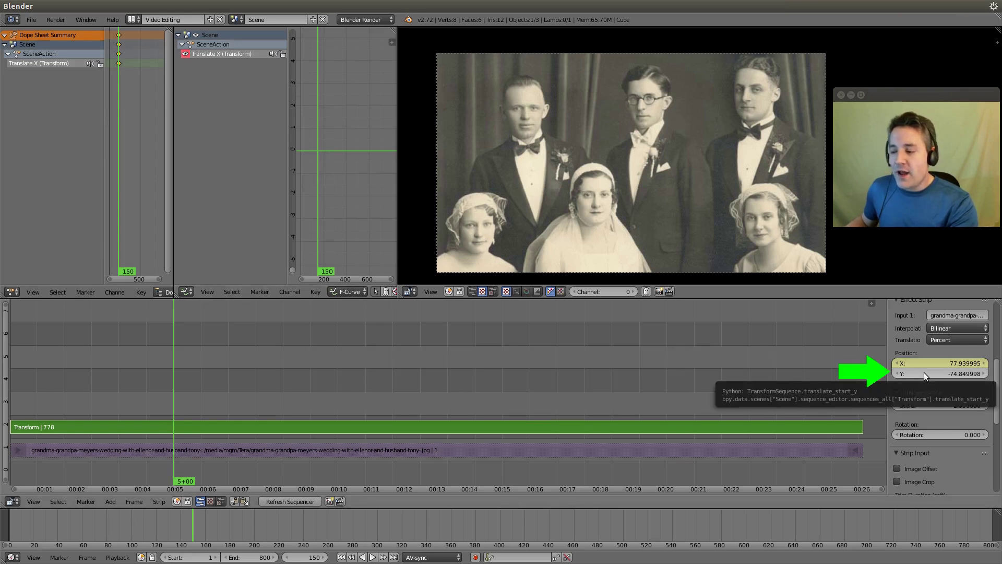
pyautogui.press('i')
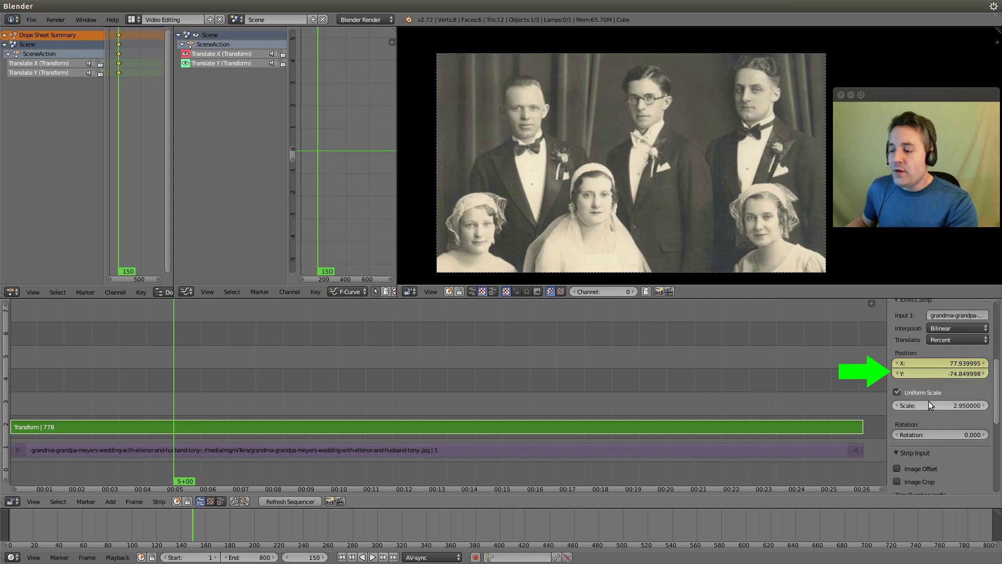
pyautogui.press('i')
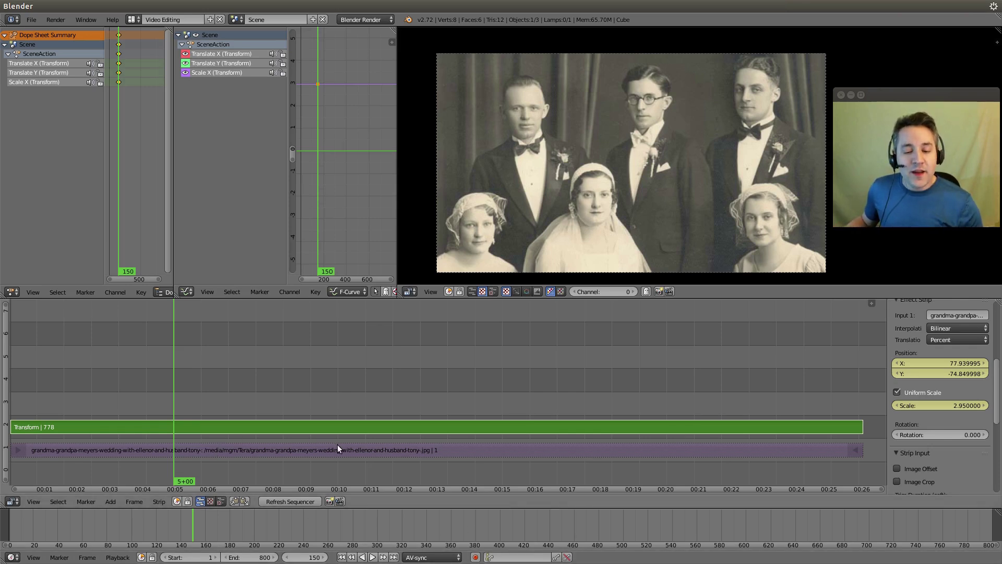
# - Move the playhead to frame 300
pyautogui.click(337, 425)
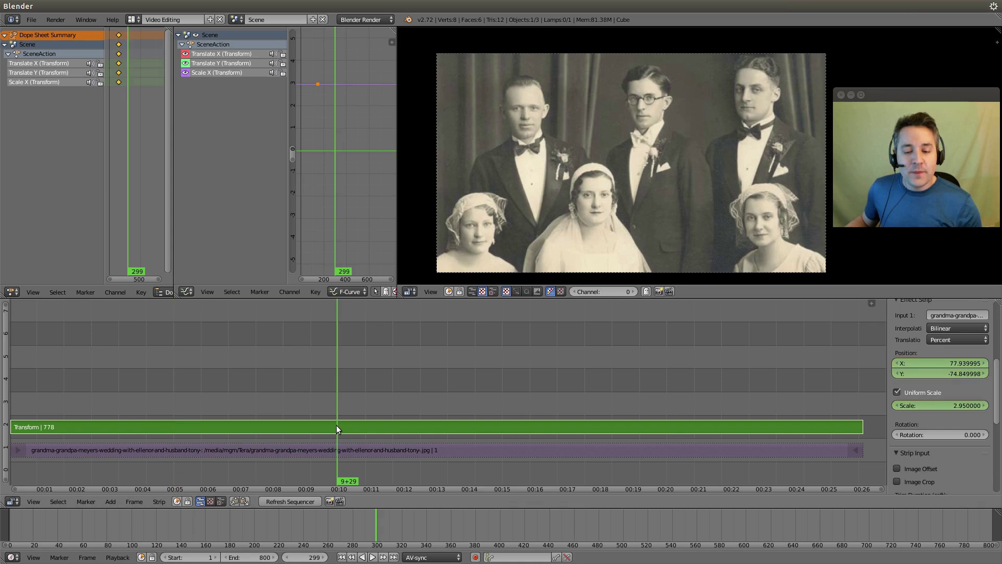
pyautogui.moveTo(337, 427); pyautogui.dragTo(338, 427)
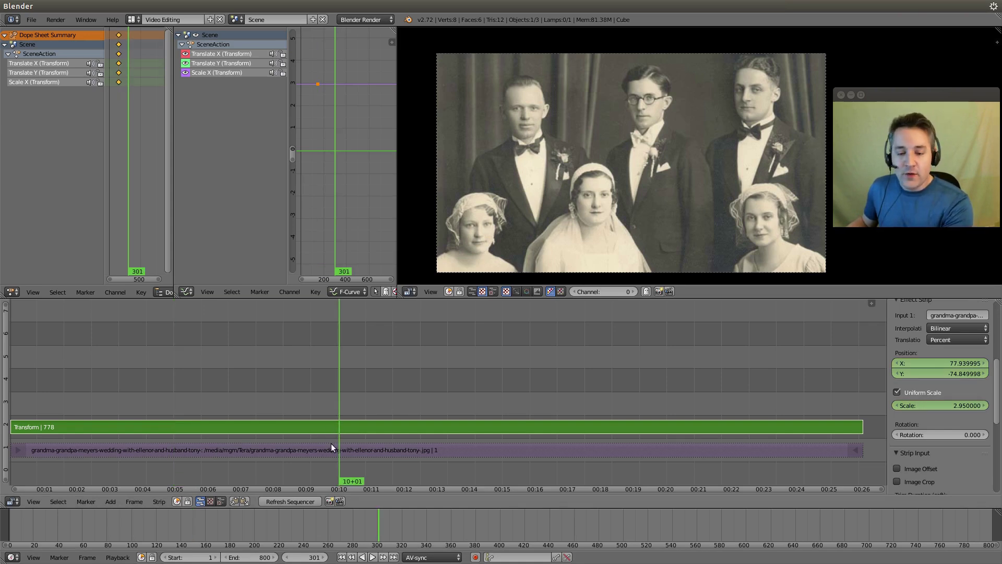
pyautogui.press('Left')
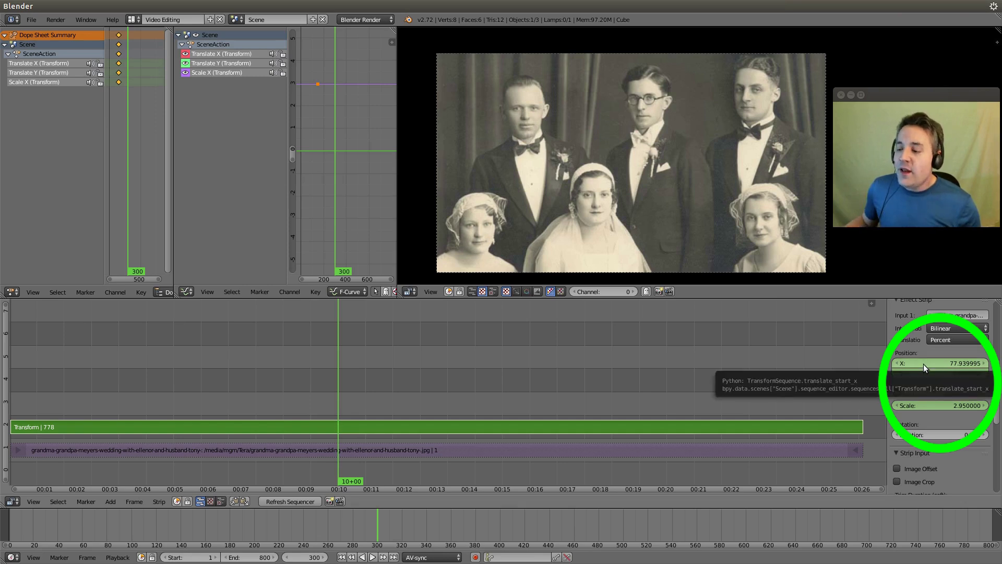
# - Set scale to about 3.85 and adjust position to frame the centre couple
pyautogui.moveTo(929, 405)
pyautogui.mouseDown()
pyautogui.moveTo(970, 363)
pyautogui.moveTo(909, 374)
pyautogui.mouseUp()
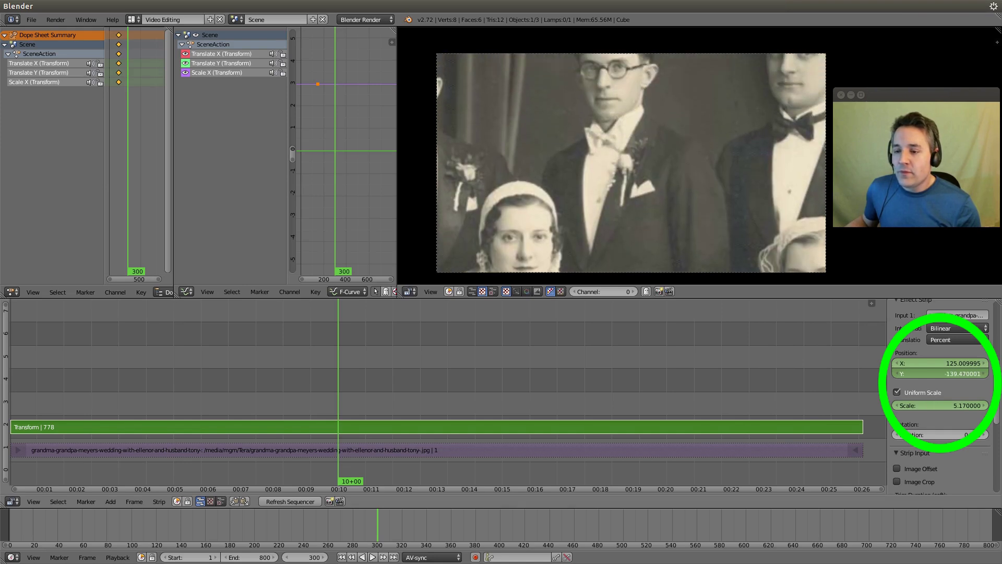
pyautogui.click(897, 406)
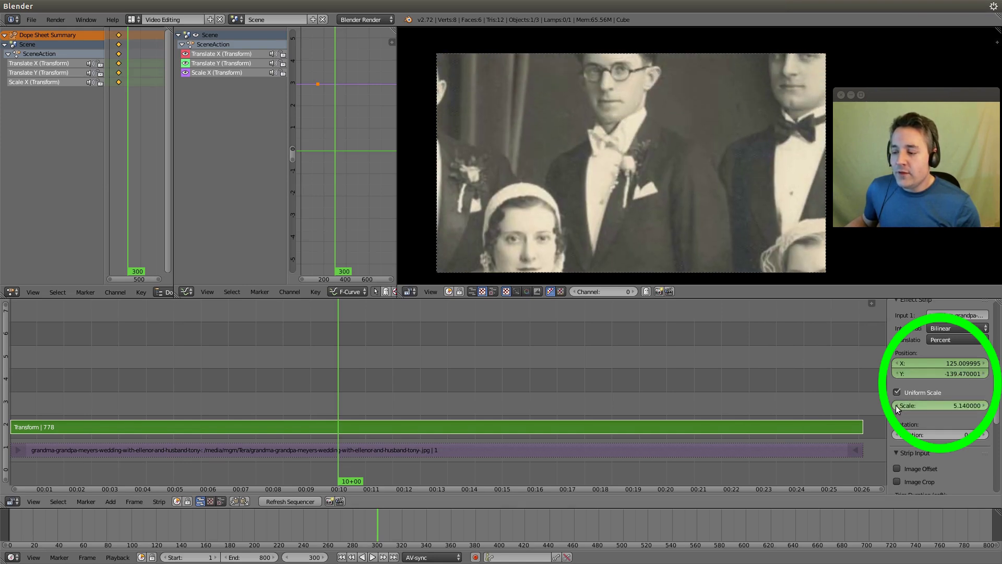
pyautogui.click(897, 406)
pyautogui.moveTo(897, 406); pyautogui.dragTo(908, 408)
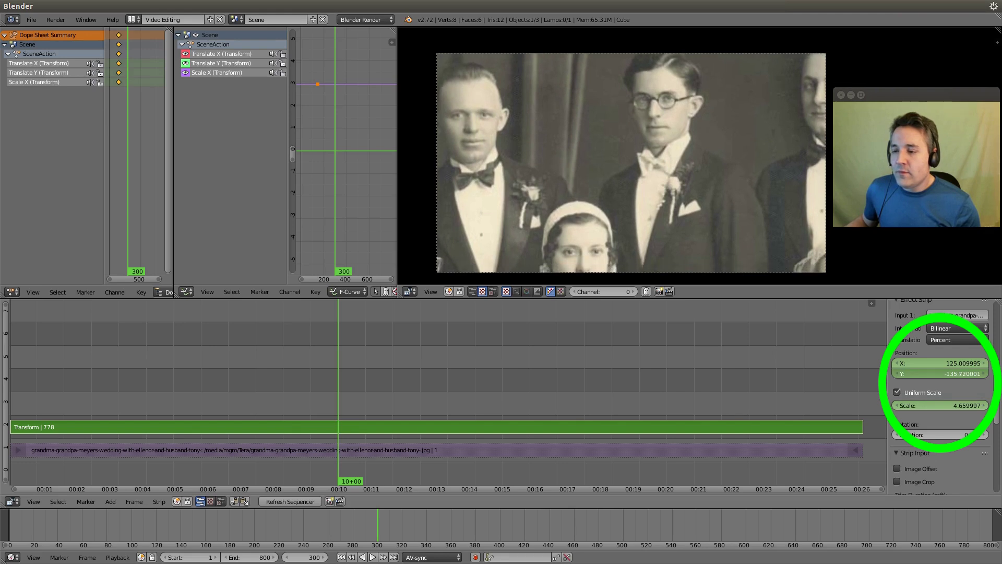
pyautogui.moveTo(940, 363); pyautogui.dragTo(924, 374)
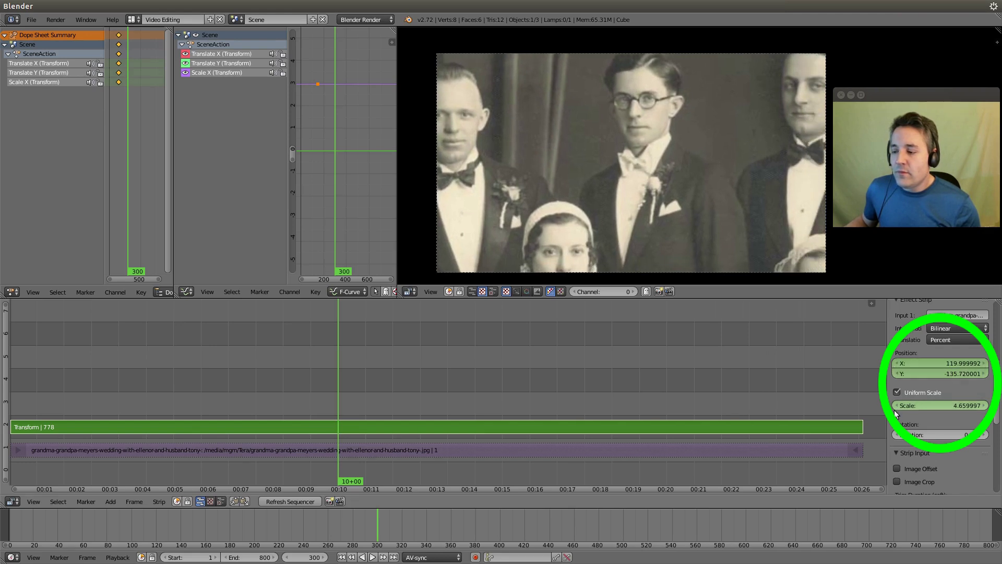
pyautogui.moveTo(911, 408); pyautogui.dragTo(869, 408)
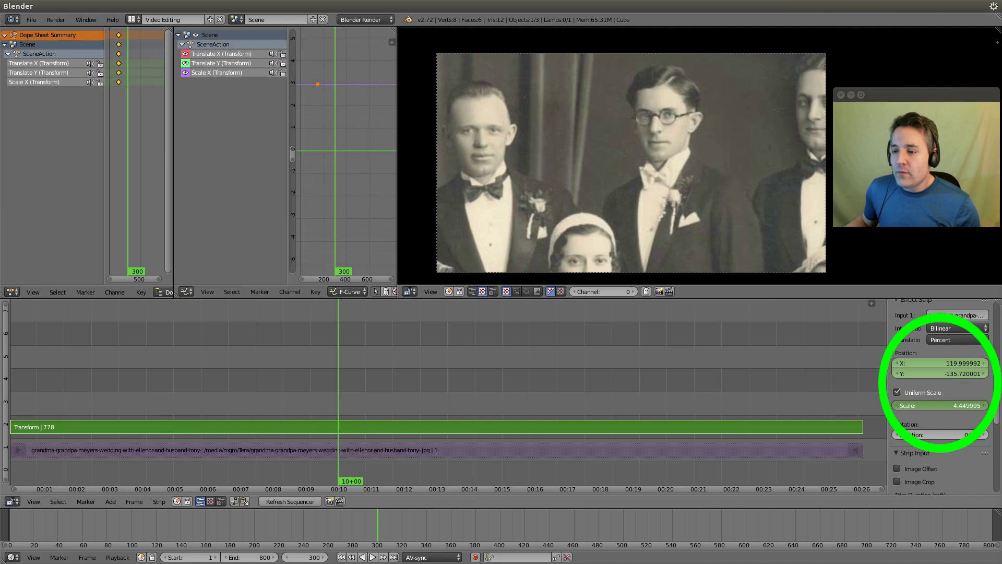
pyautogui.moveTo(939, 363)
pyautogui.mouseDown()
pyautogui.moveTo(918, 374)
pyautogui.moveTo(961, 374)
pyautogui.mouseUp()
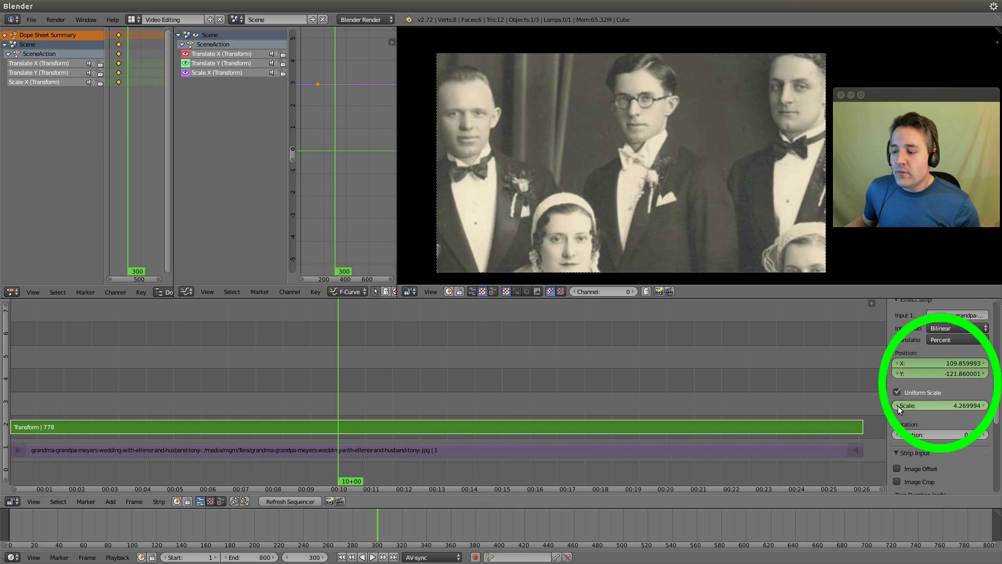
pyautogui.moveTo(902, 412); pyautogui.dragTo(888, 410)
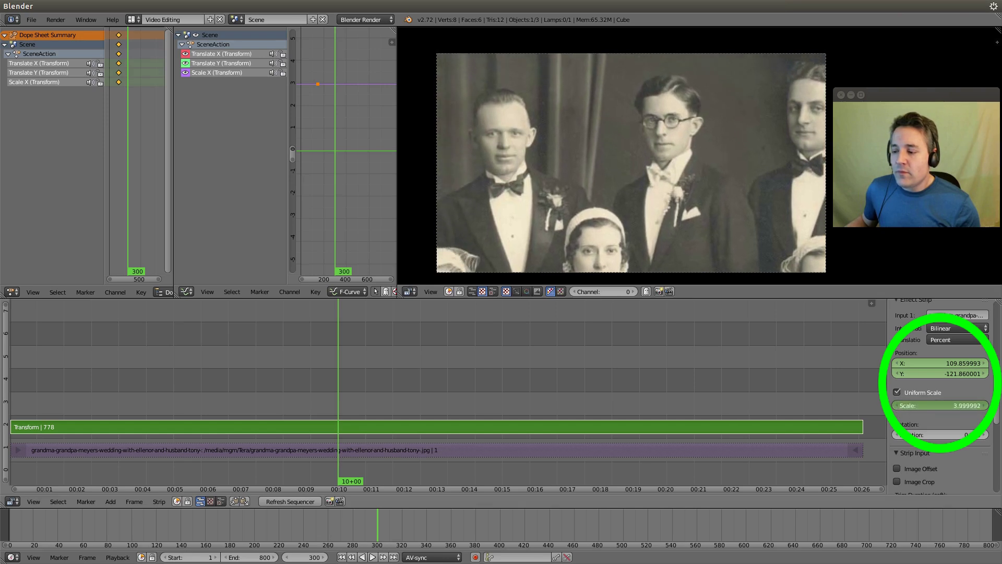
pyautogui.moveTo(939, 373)
pyautogui.mouseDown()
pyautogui.moveTo(963, 367)
pyautogui.moveTo(943, 365)
pyautogui.mouseUp()
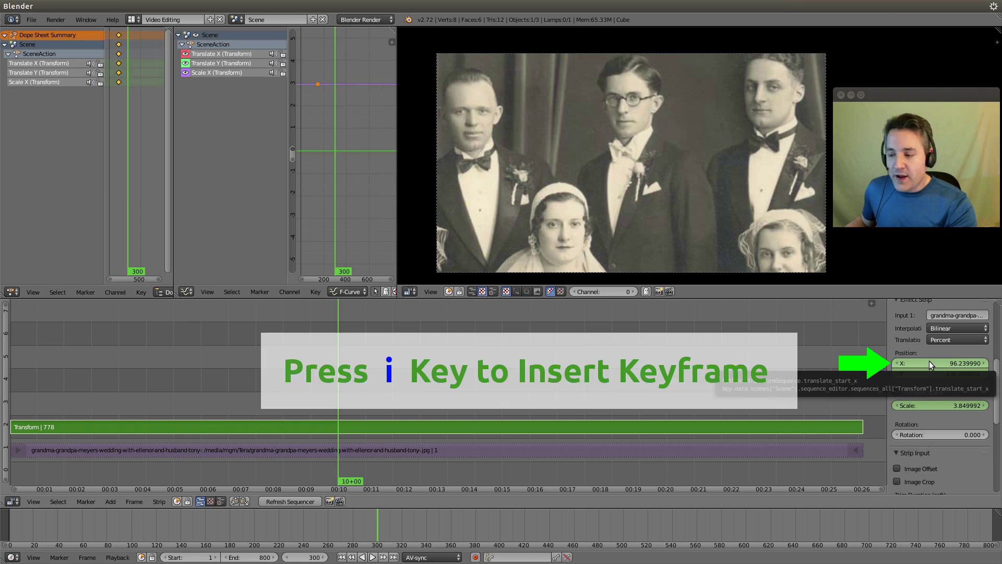
# - Keyframe position and scale at frame 300, then fit the Dope Sheet and Graph Editor views
pyautogui.press('i')
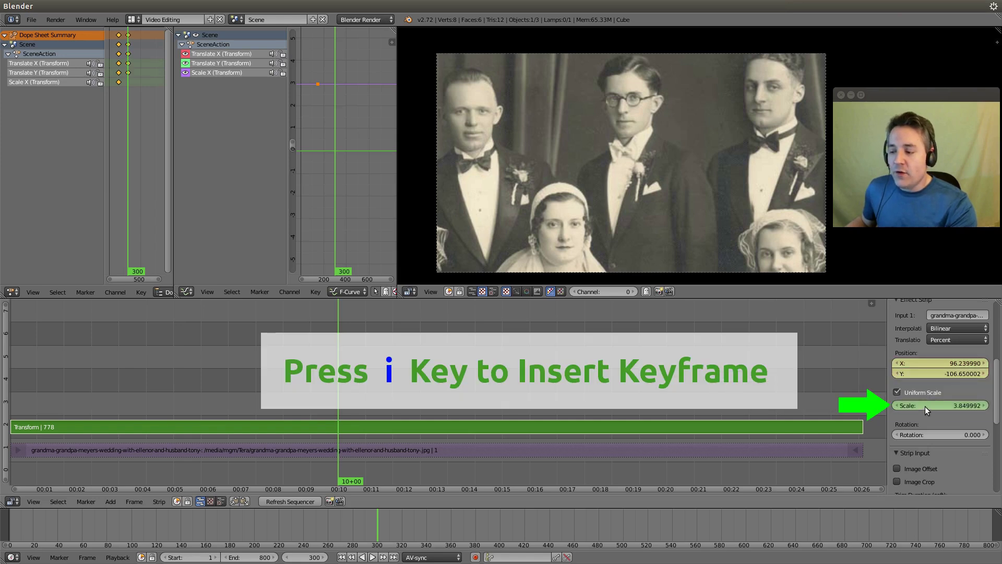
pyautogui.press('i')
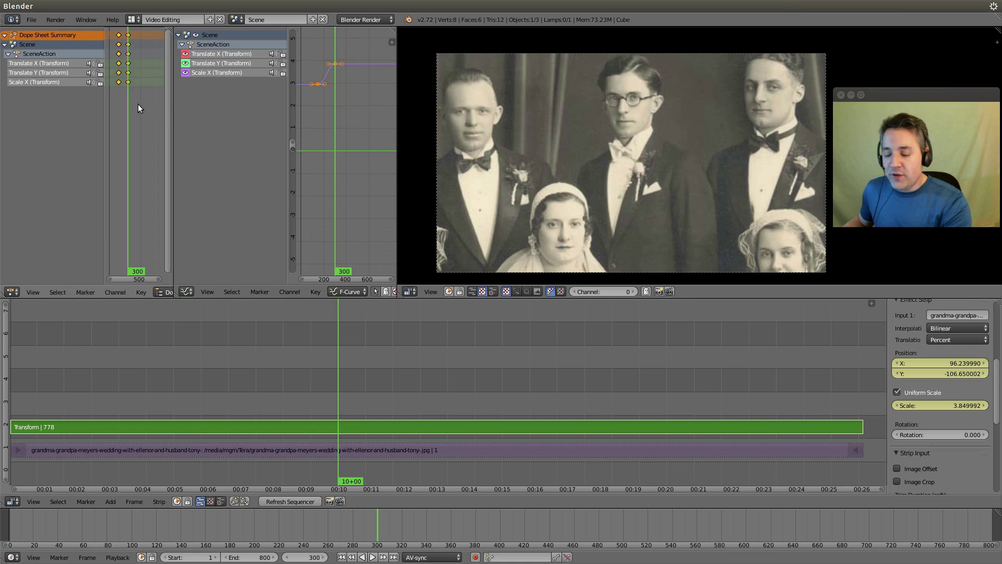
pyautogui.press('Home')
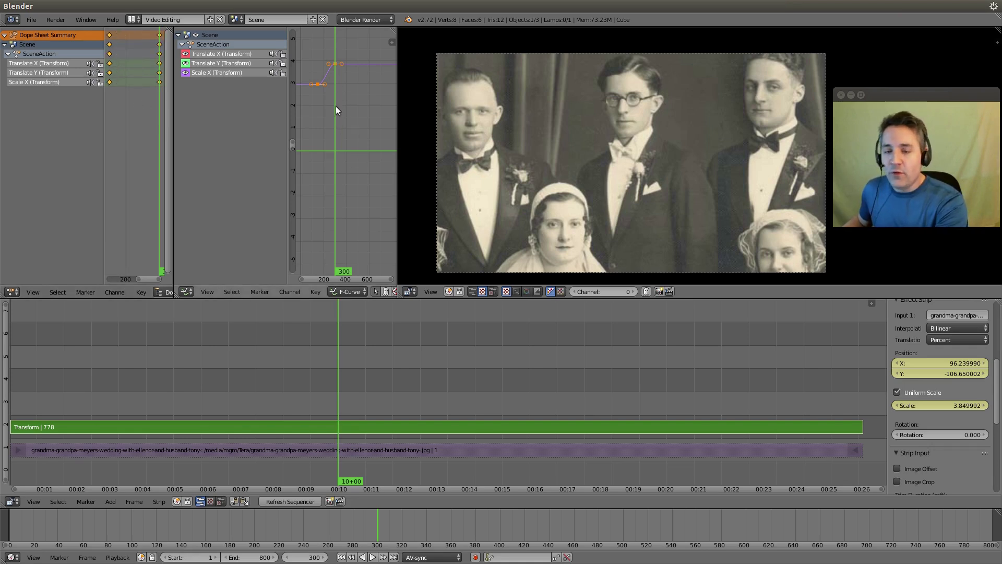
pyautogui.press('Home')
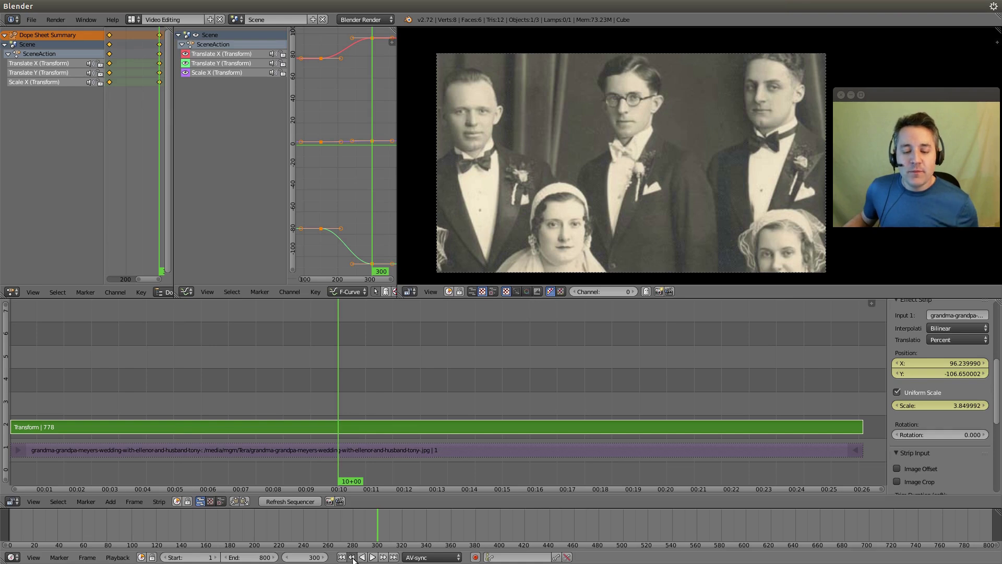
pyautogui.click(353, 557)
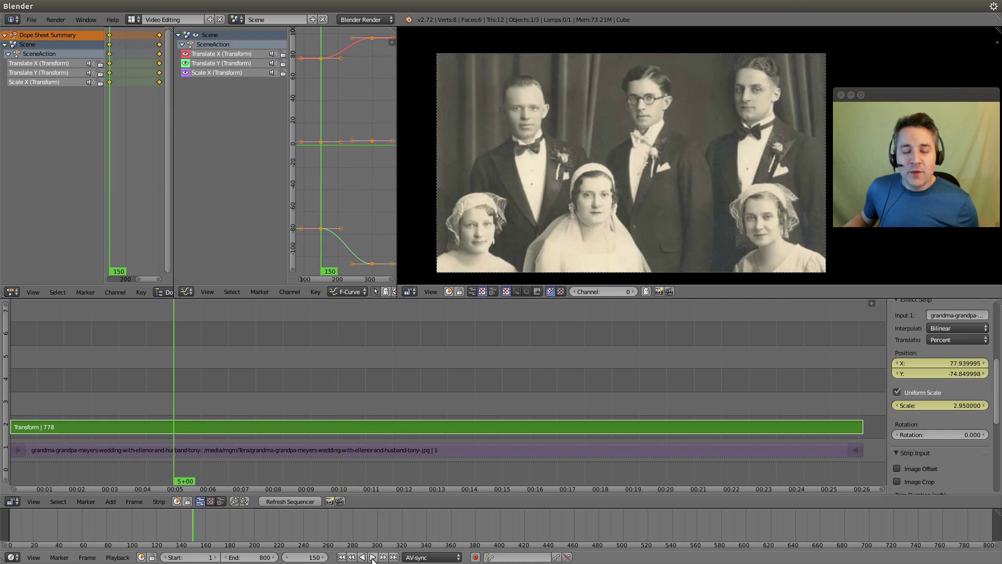
pyautogui.click(372, 557)
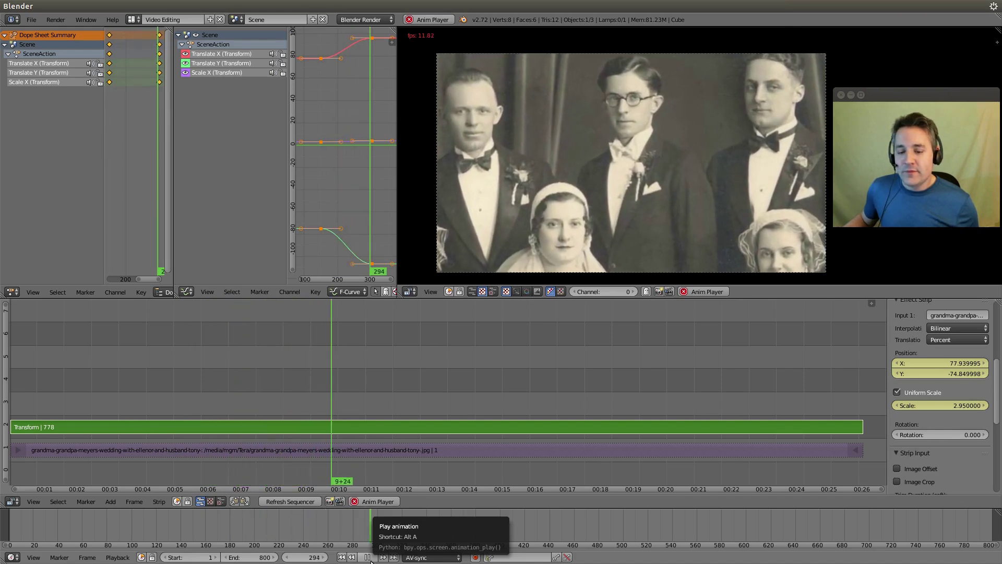
pyautogui.click(368, 557)
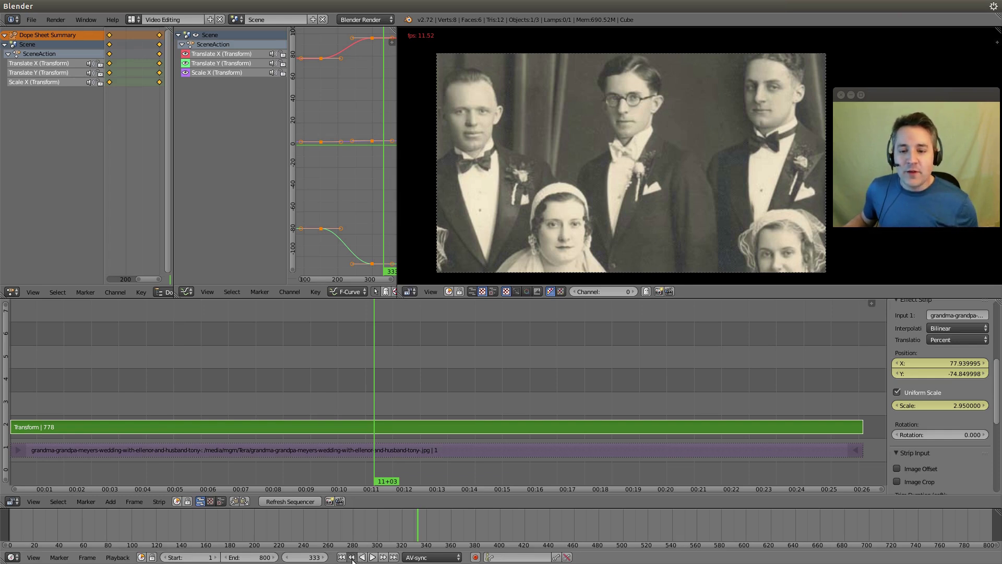
pyautogui.click(352, 557)
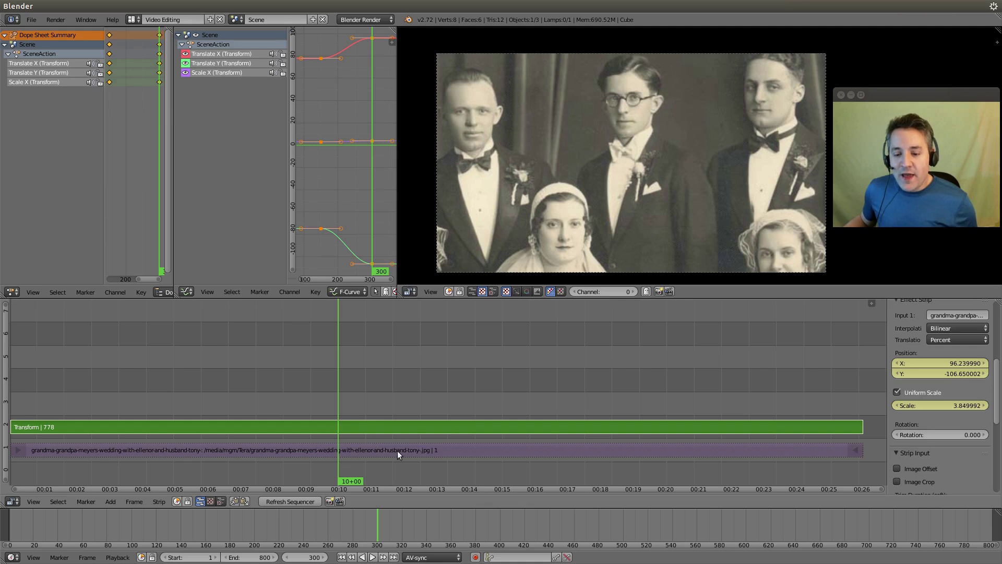
# - At frame 450, keyframe the unchanged X, Y and scale, then refit both editors
pyautogui.click(504, 431)
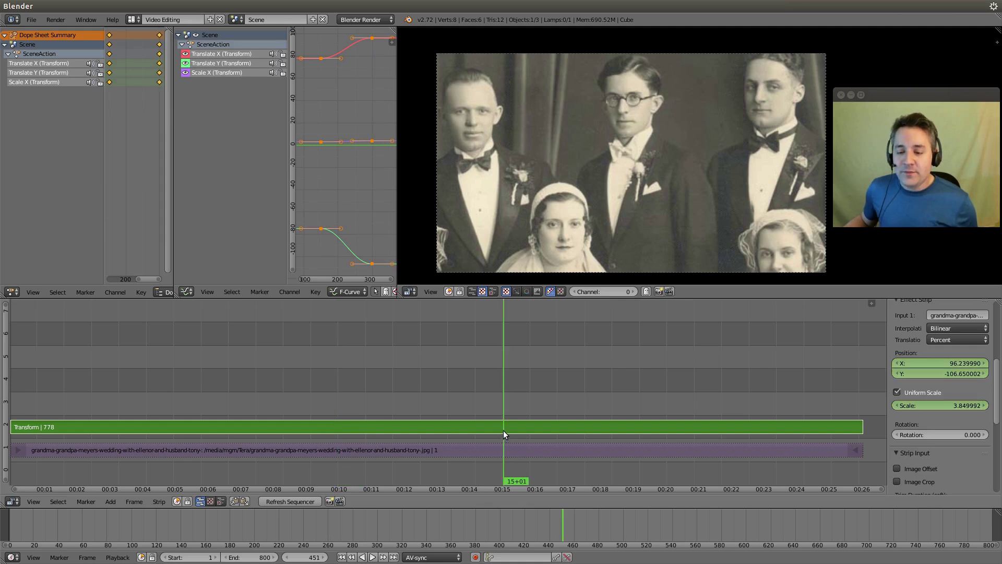
pyautogui.press('Left')
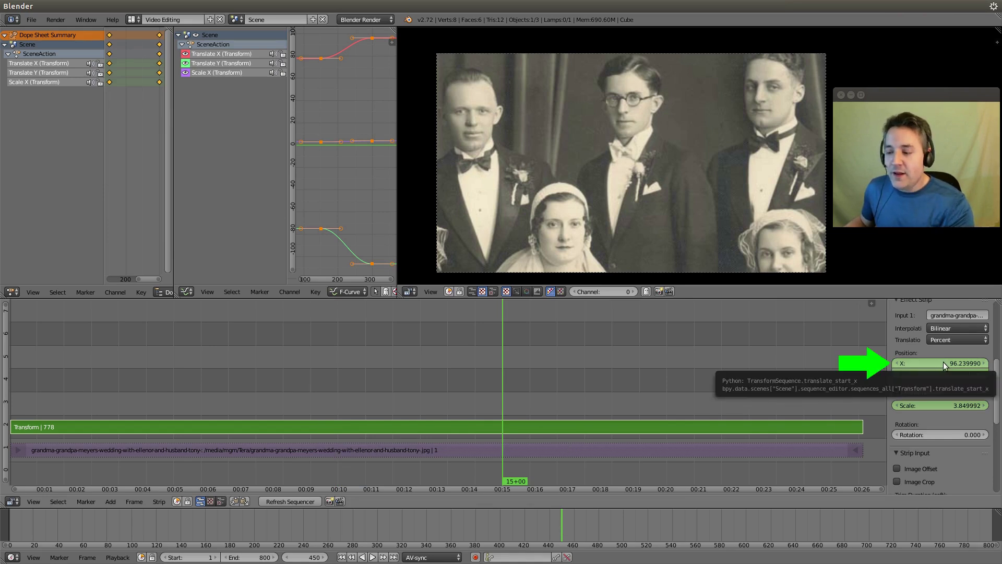
pyautogui.press('i')
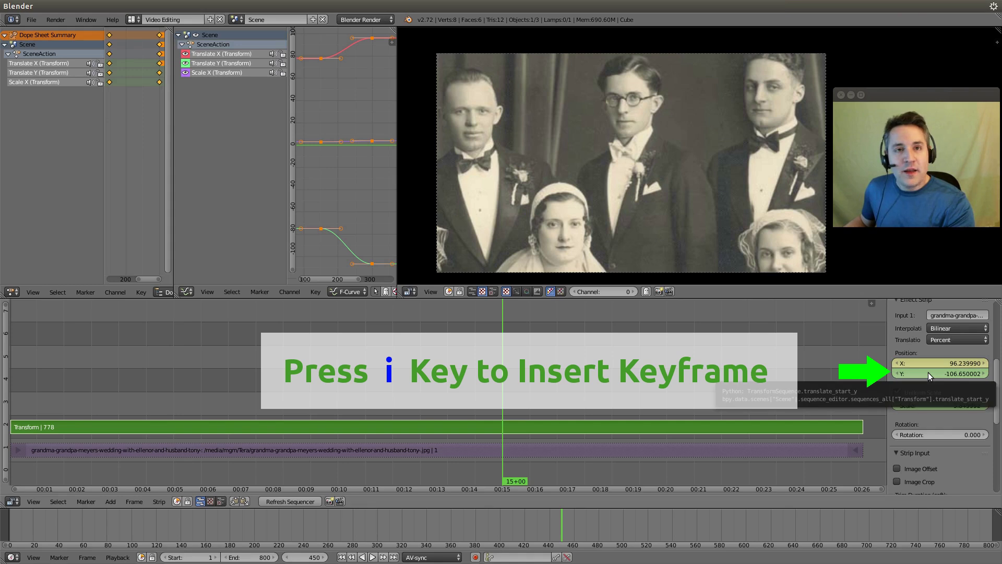
pyautogui.press('i')
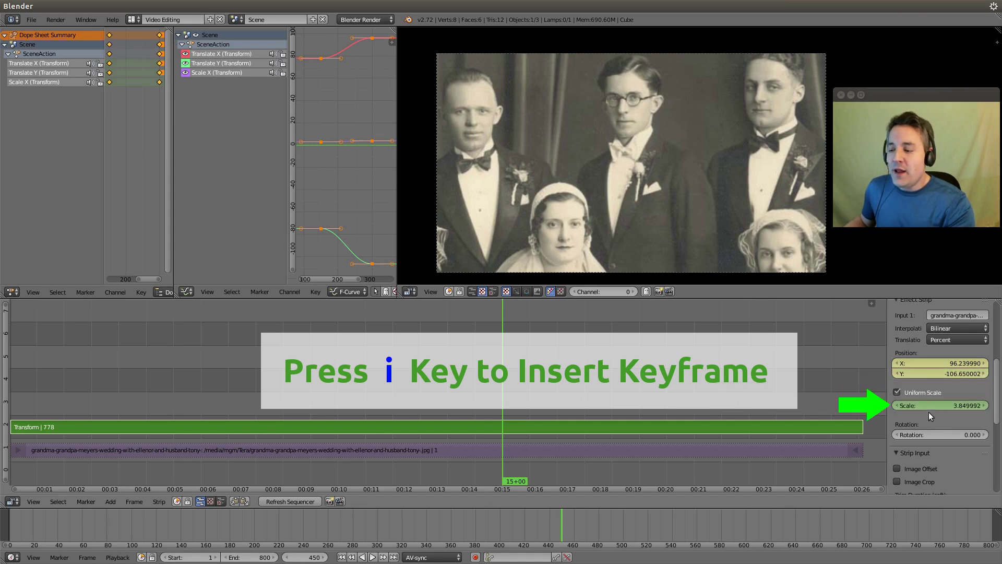
pyautogui.press('i')
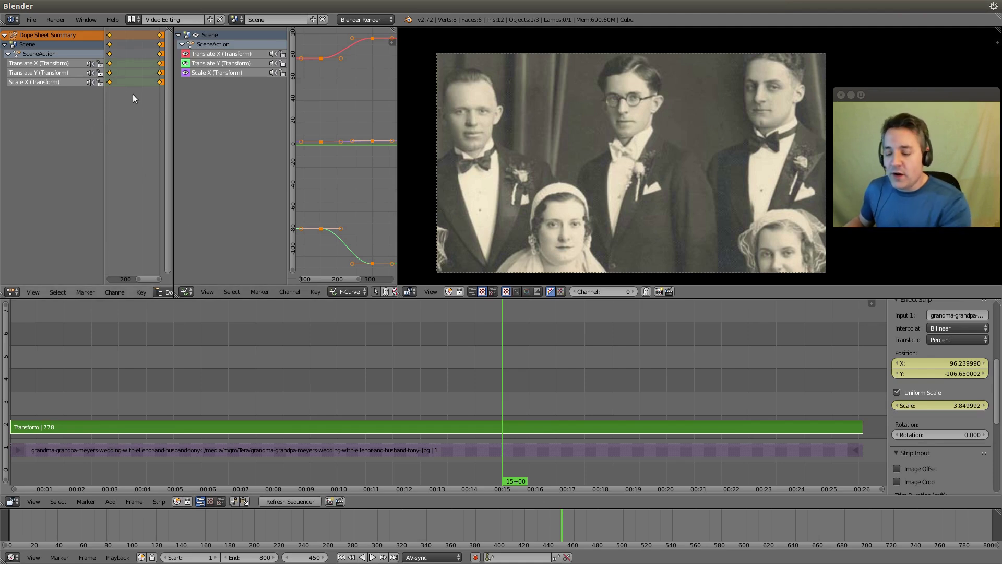
pyautogui.press('Home')
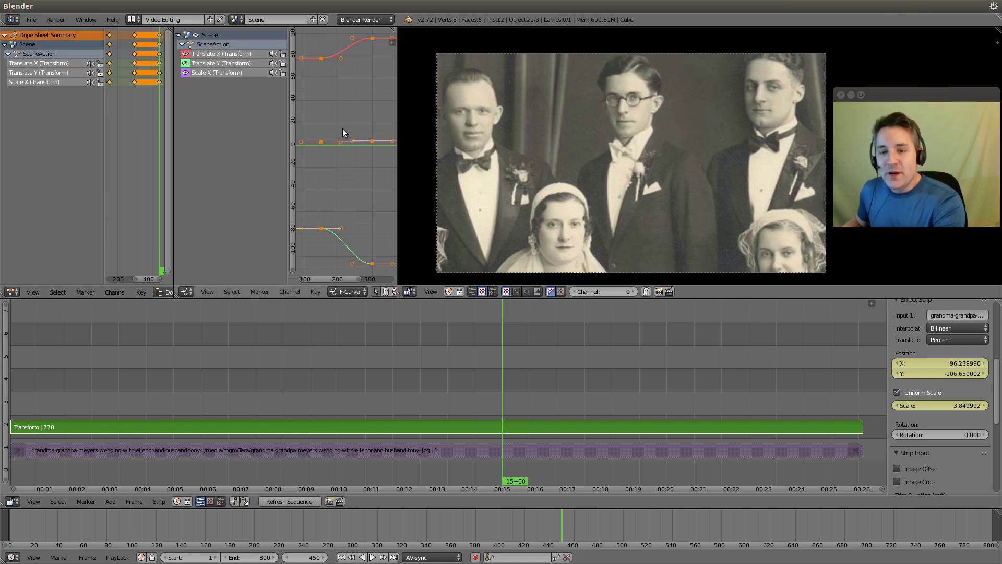
pyautogui.press('Home')
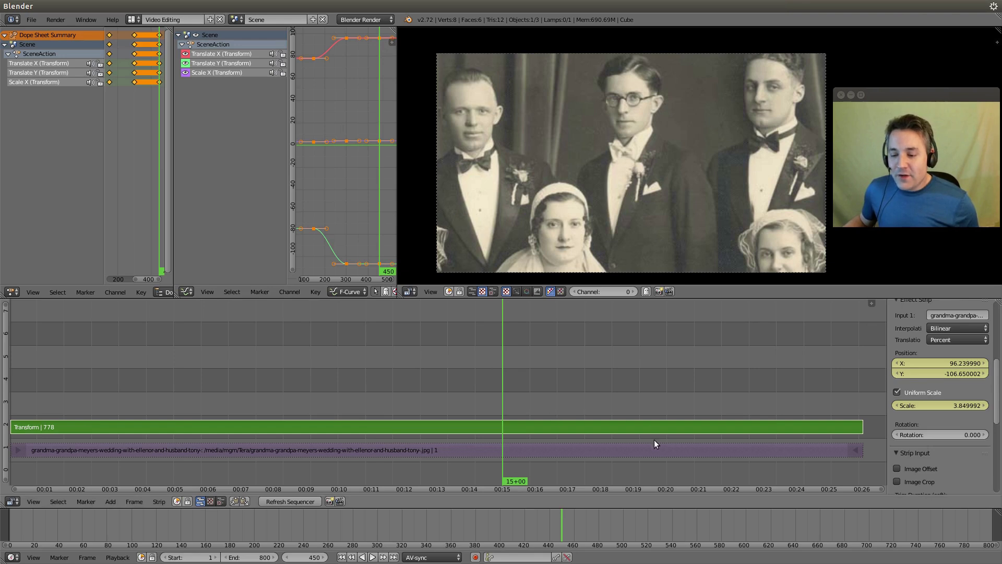
# - At frame 600, pan the photo to X 84.24, Y -49.23 onto the two ladies
pyautogui.click(665, 428)
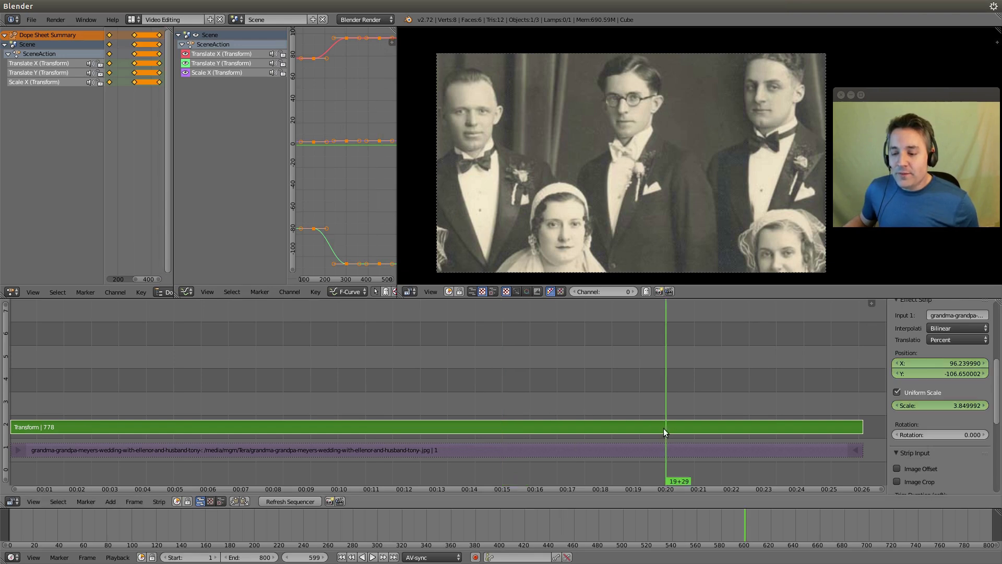
pyautogui.moveTo(666, 428); pyautogui.dragTo(668, 436)
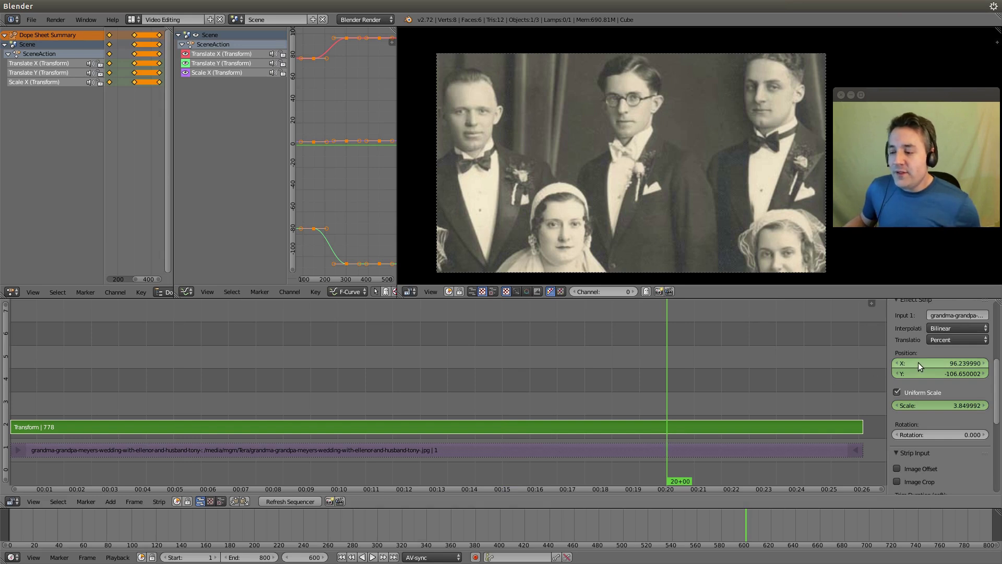
pyautogui.moveTo(922, 363); pyautogui.dragTo(877, 363)
pyautogui.moveTo(960, 373)
pyautogui.mouseDown()
pyautogui.moveTo(992, 373)
pyautogui.moveTo(976, 373)
pyautogui.mouseUp()
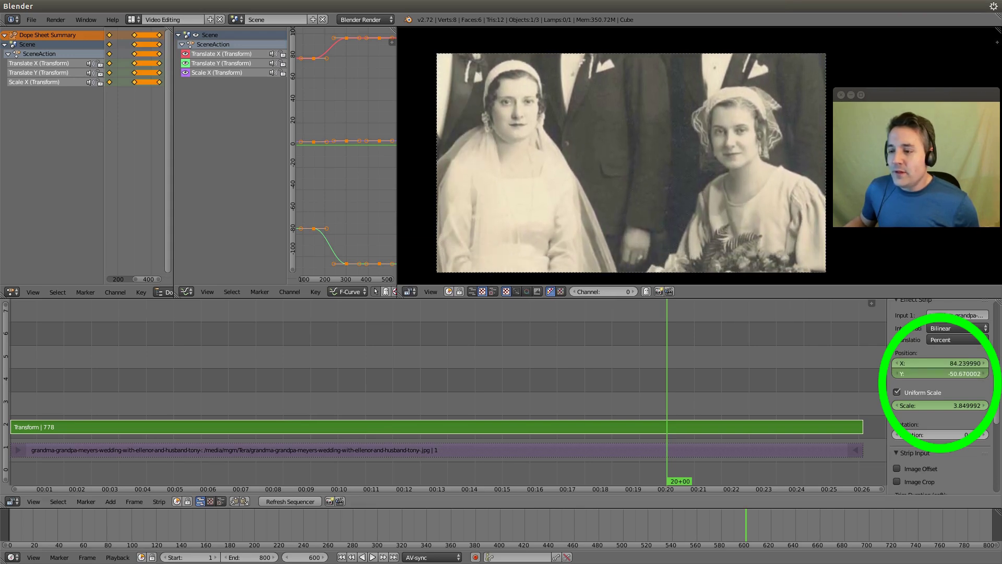
pyautogui.moveTo(960, 373); pyautogui.dragTo(960, 371)
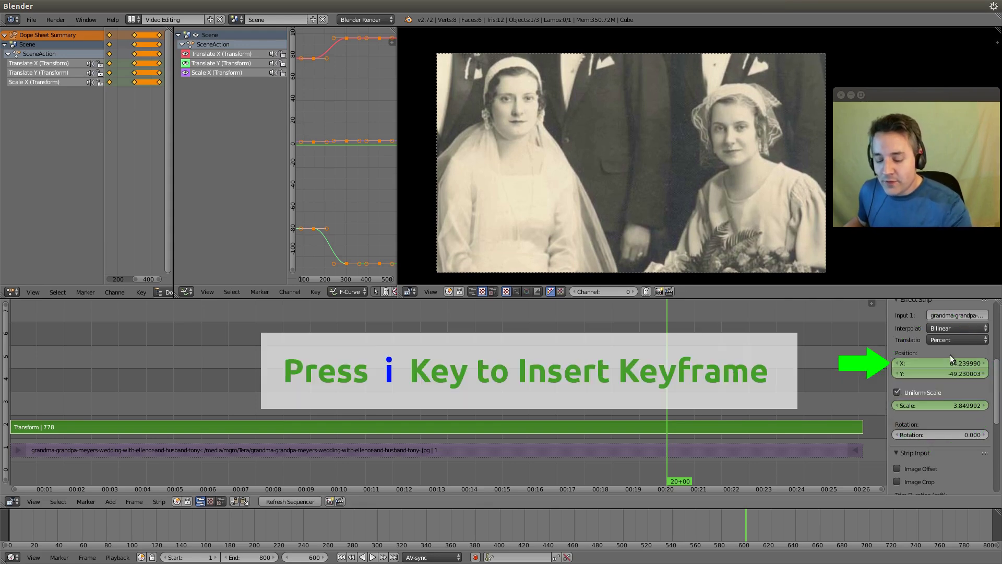
# - Keyframe X, Y and Scale at frame 600 and refit the Graph Editor
pyautogui.press('i')
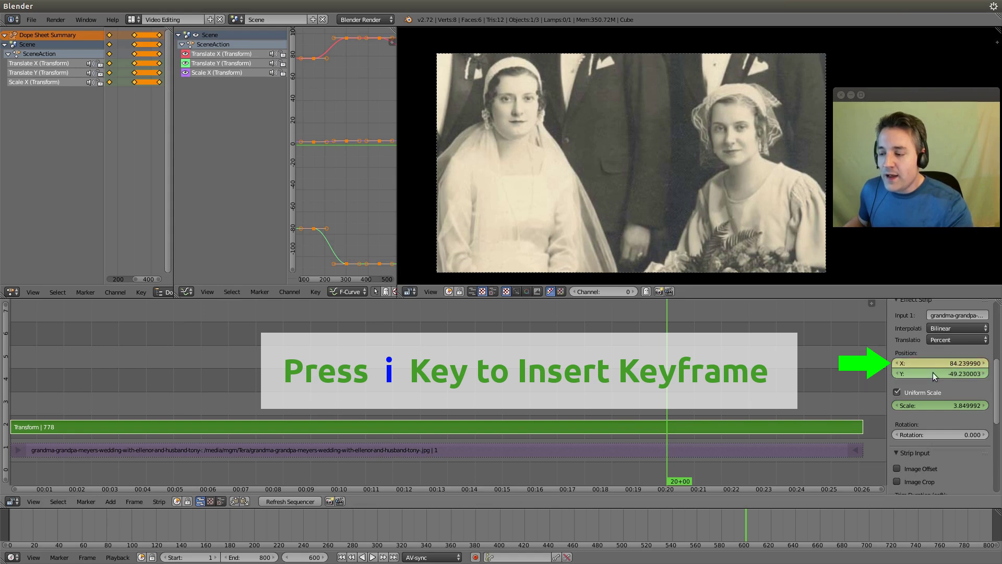
pyautogui.press('i')
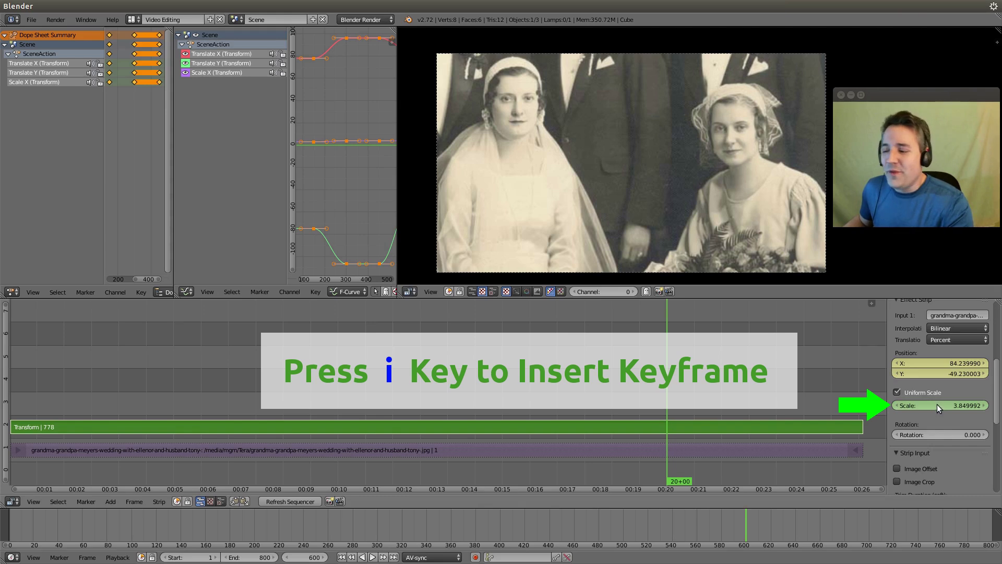
pyautogui.press('i')
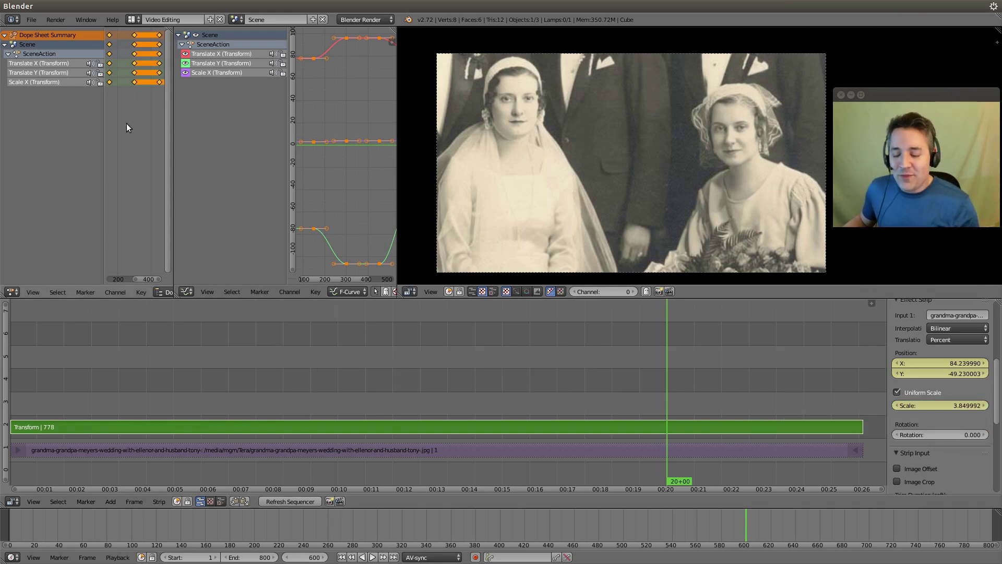
pyautogui.scroll(-2, 130, 137)
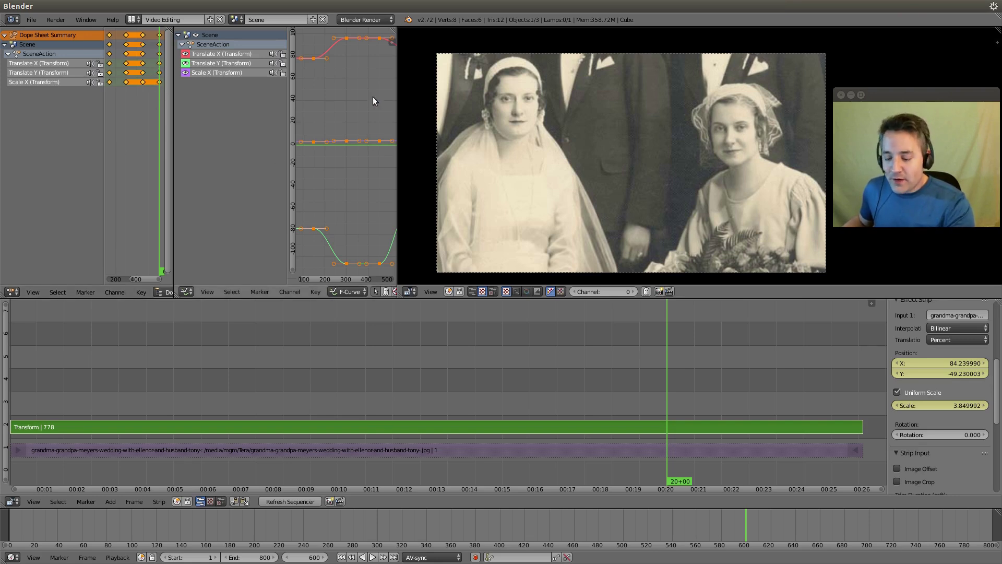
pyautogui.press('Home')
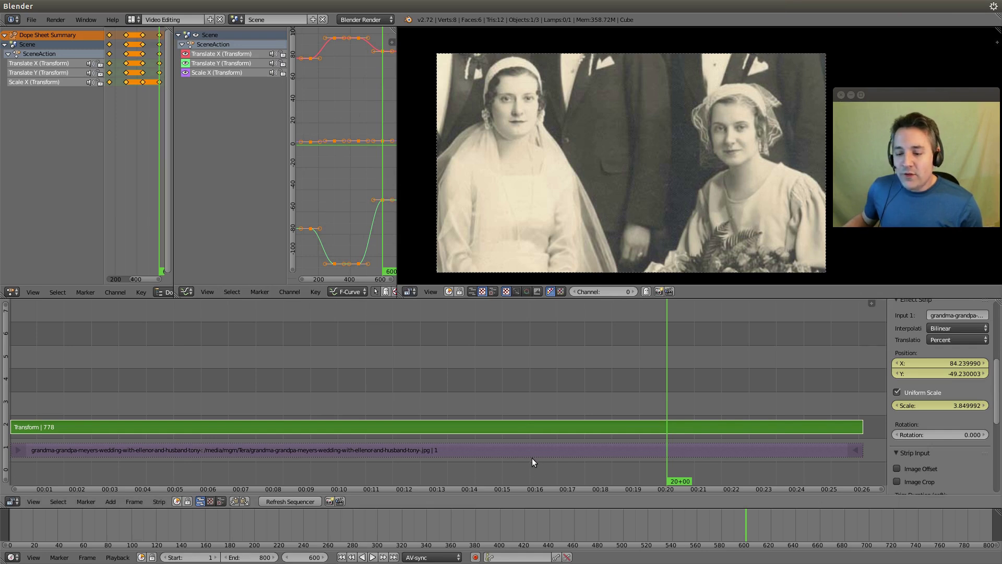
# - Rewind to the first frame, play the zoom-hold-pan animation, then pause
pyautogui.click(352, 557)
pyautogui.click(352, 557)
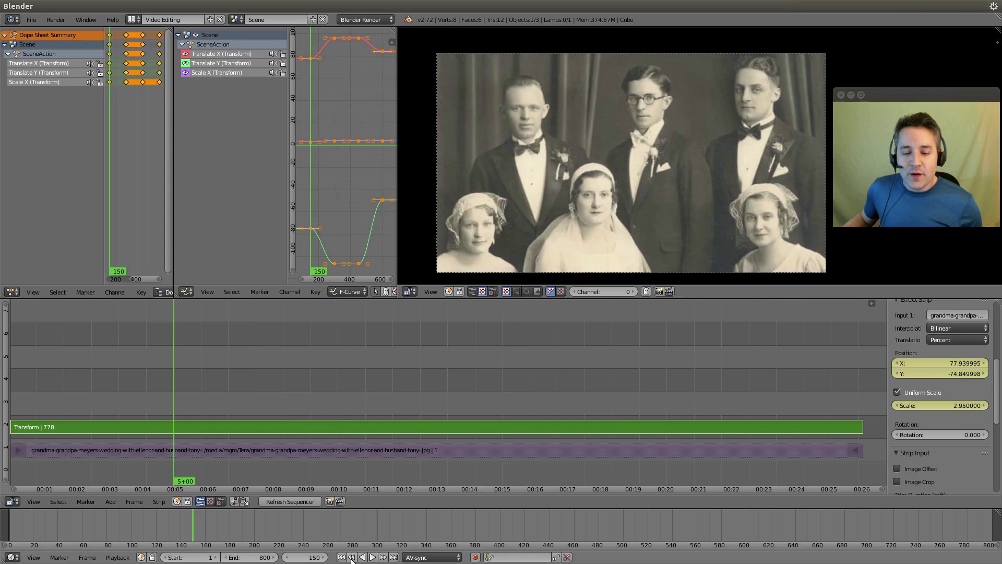
pyautogui.click(352, 557)
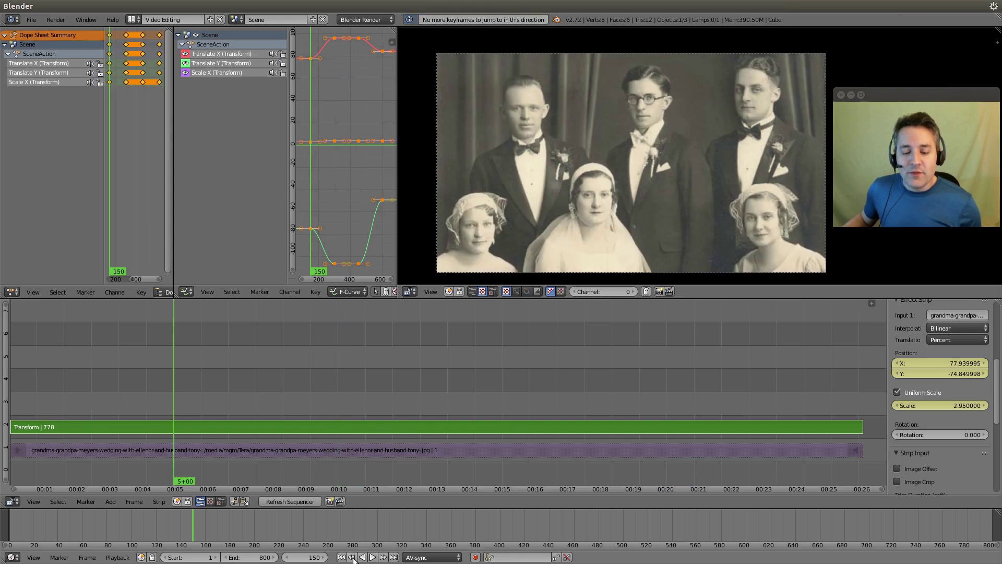
pyautogui.click(341, 557)
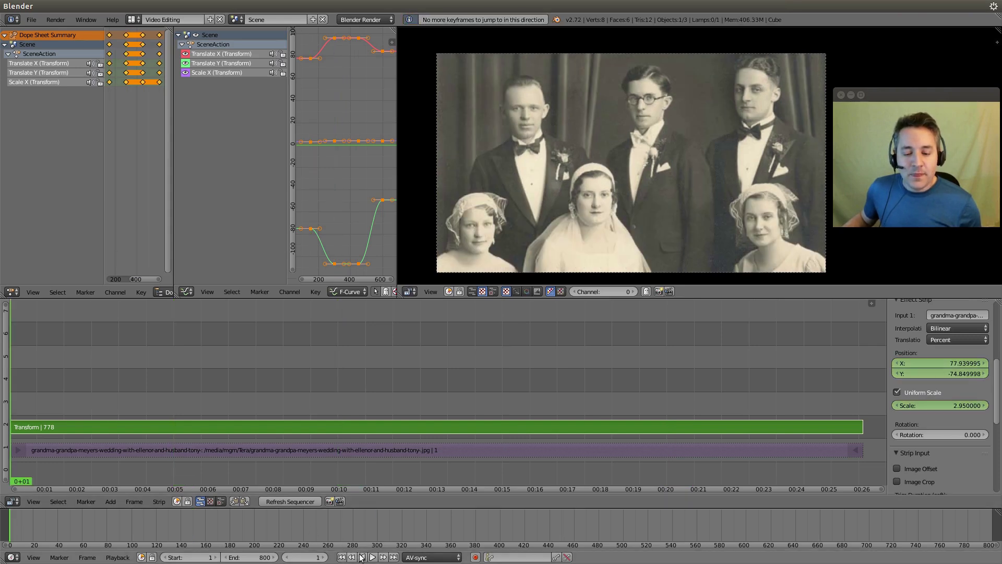
pyautogui.click(373, 557)
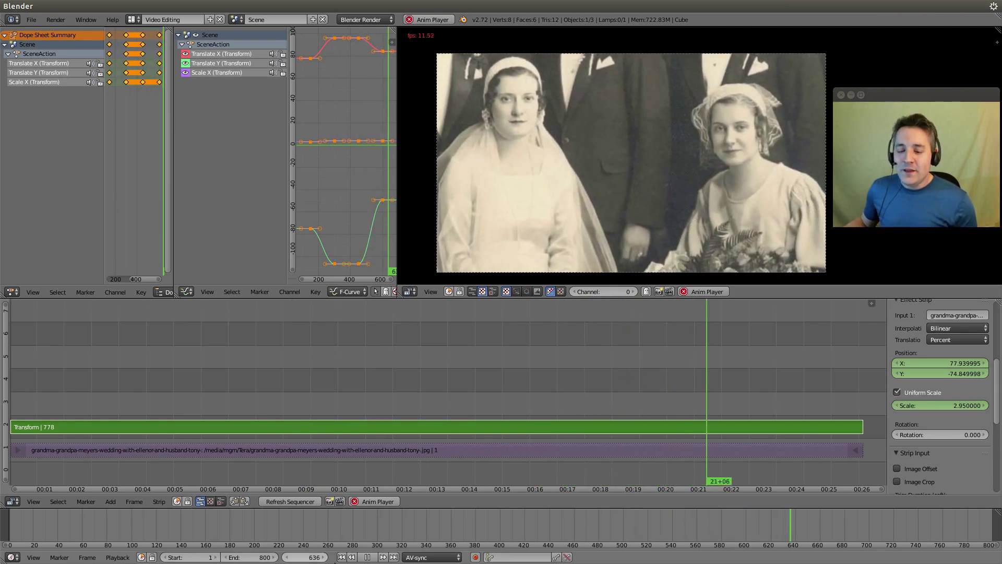
pyautogui.click(368, 557)
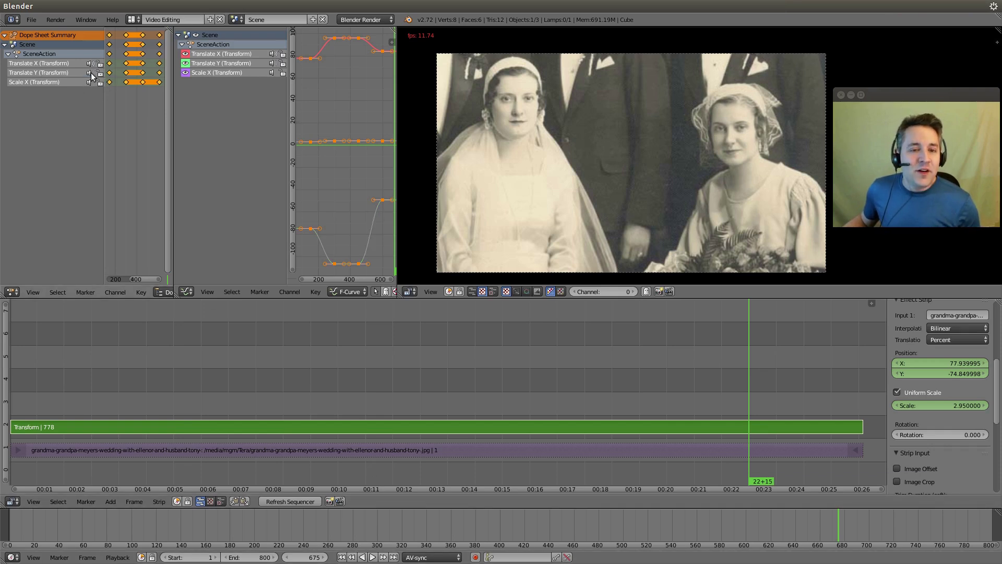
# - Replay the Ken Burns animation from frame 1 and pause around frame 526 on the two women
pyautogui.click(342, 558)
pyautogui.click(368, 557)
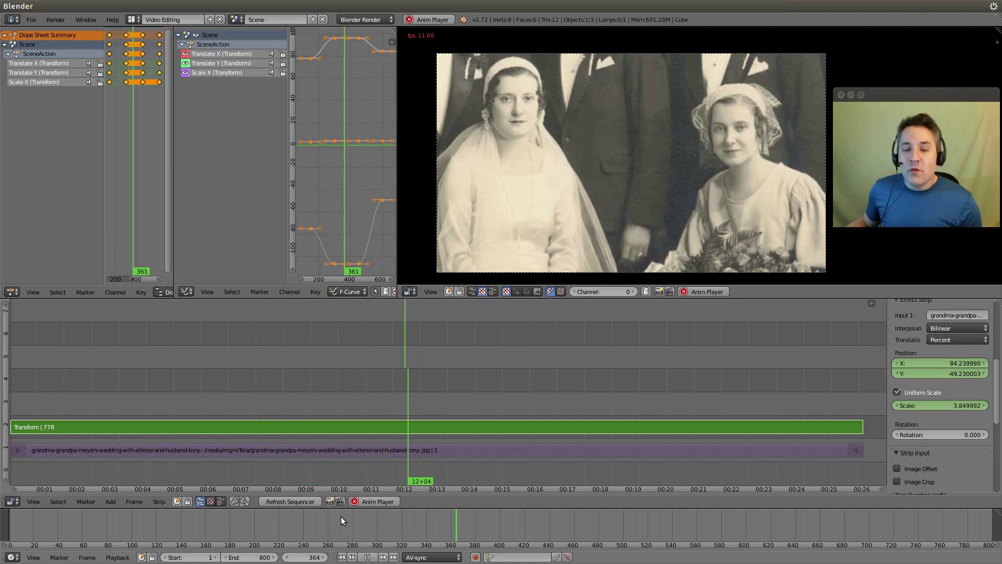
pyautogui.click(92, 83)
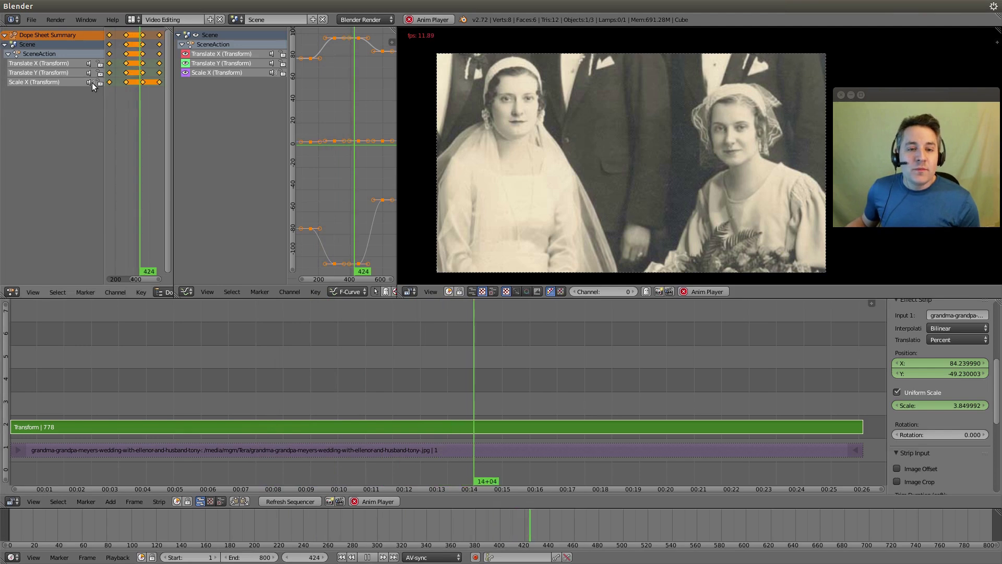
pyautogui.click(368, 557)
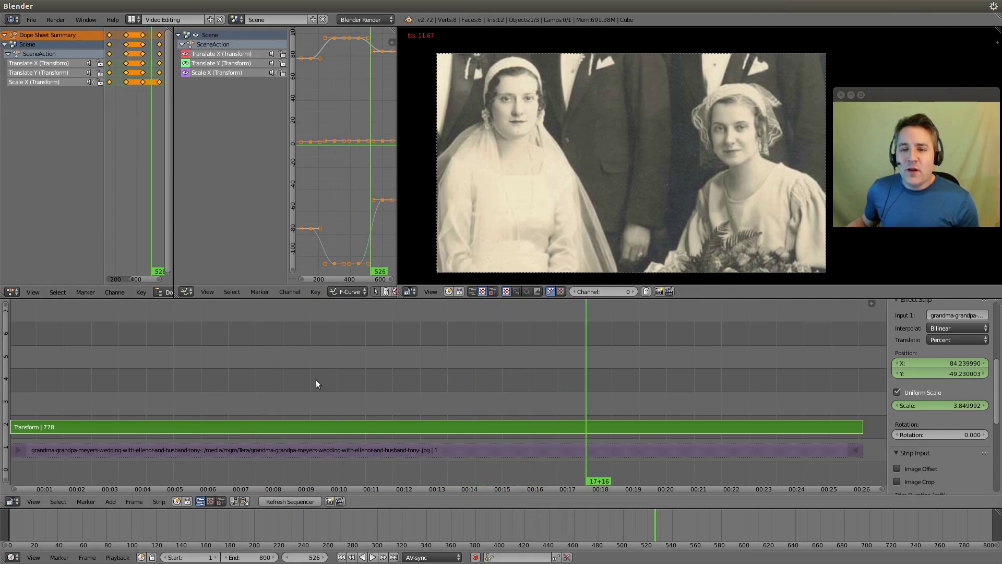